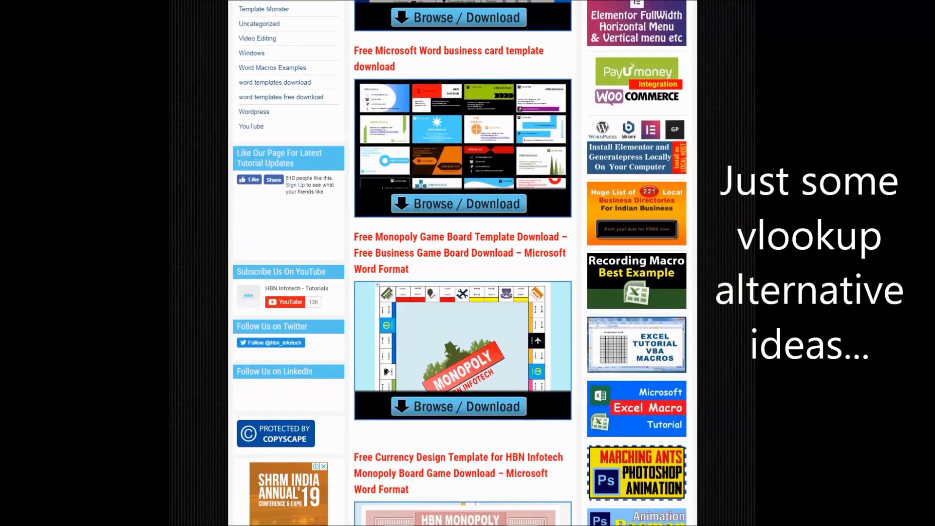
# - Scroll down through the Vlookup Alternatives employee table on Sheet1
pyautogui.scroll(-4, 463, 263)
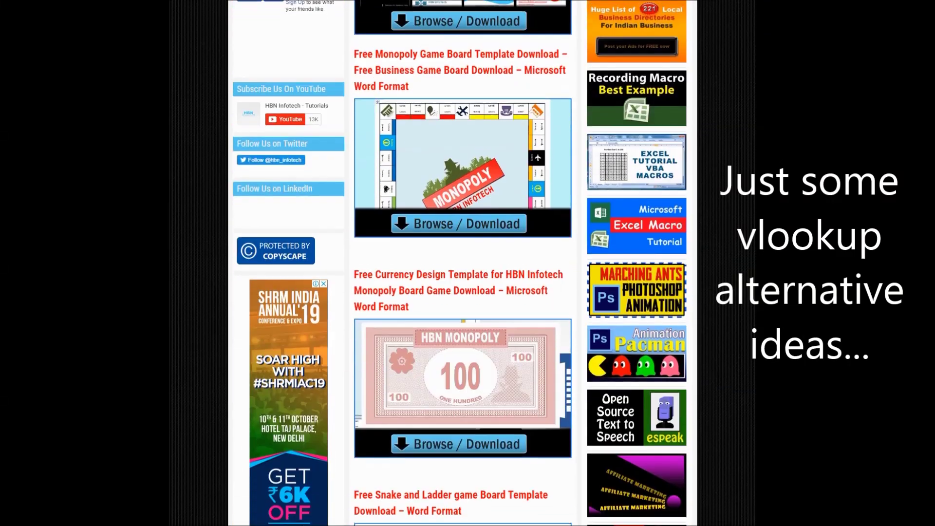
pyautogui.scroll(-4, 463, 263)
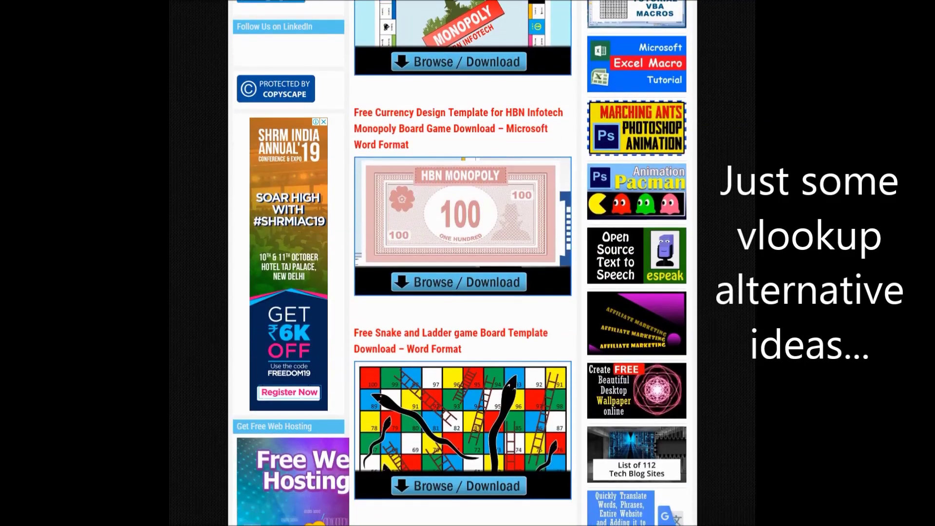
pyautogui.scroll(-4, 463, 263)
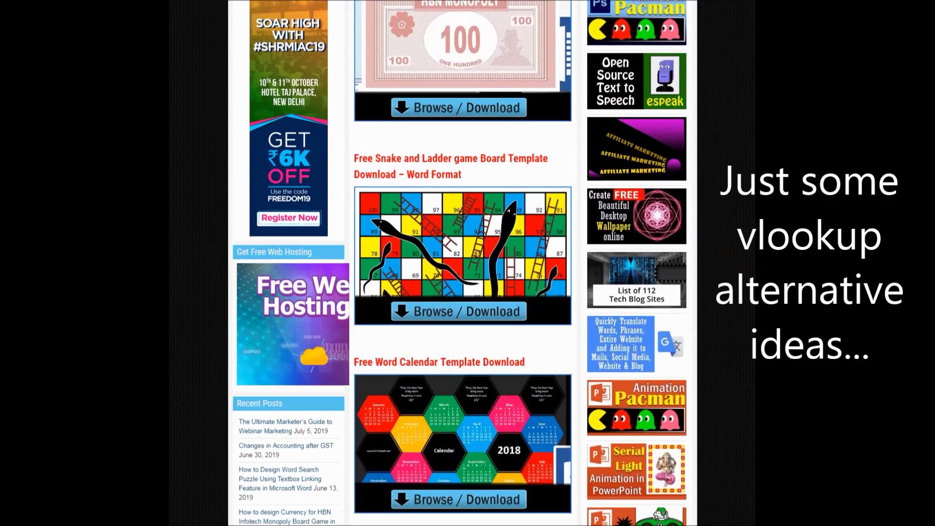
pyautogui.scroll(-1, 462, 263)
pyautogui.scroll(-2, 463, 263)
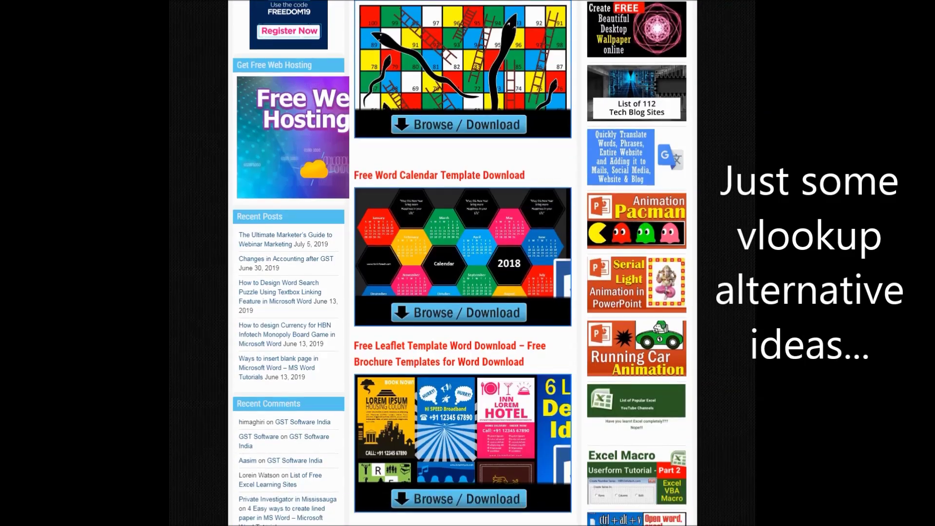
pyautogui.scroll(-5, 463, 263)
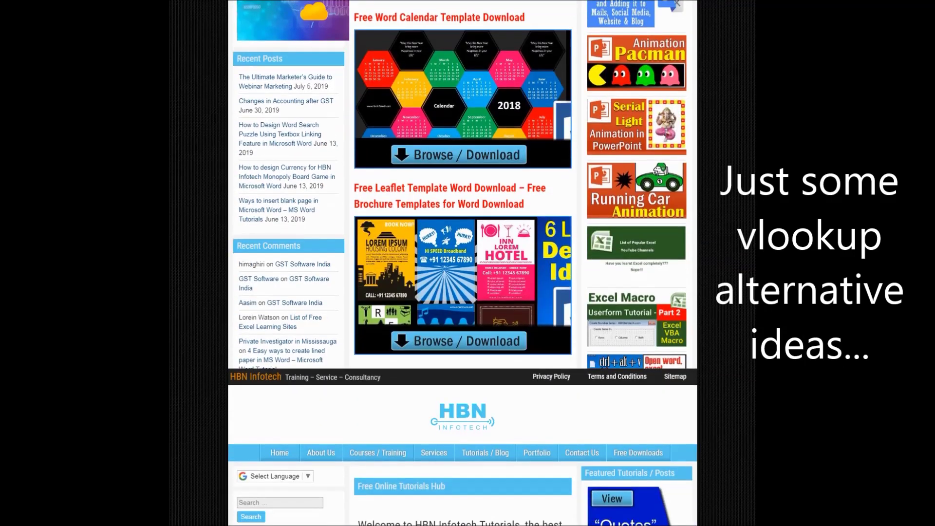
pyautogui.scroll(-4, 463, 263)
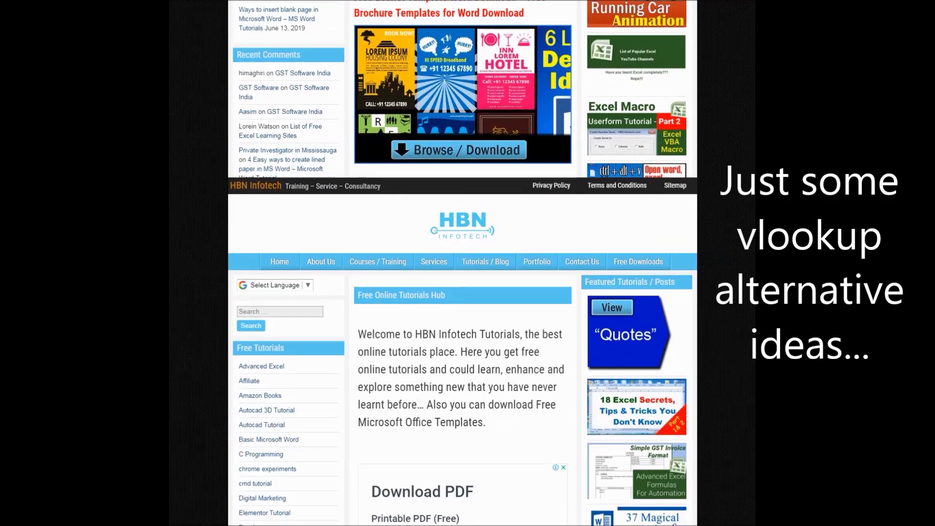
pyautogui.scroll(-4, 463, 263)
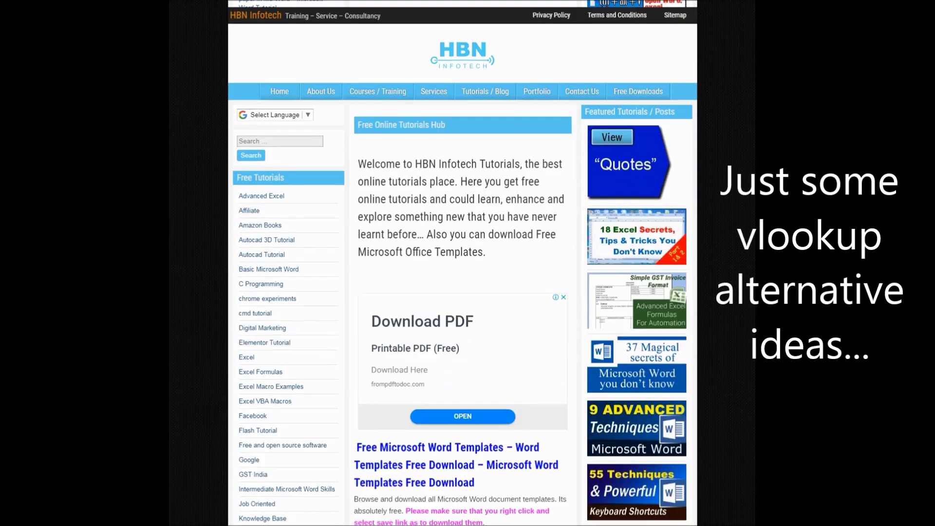
pyautogui.scroll(-4, 463, 263)
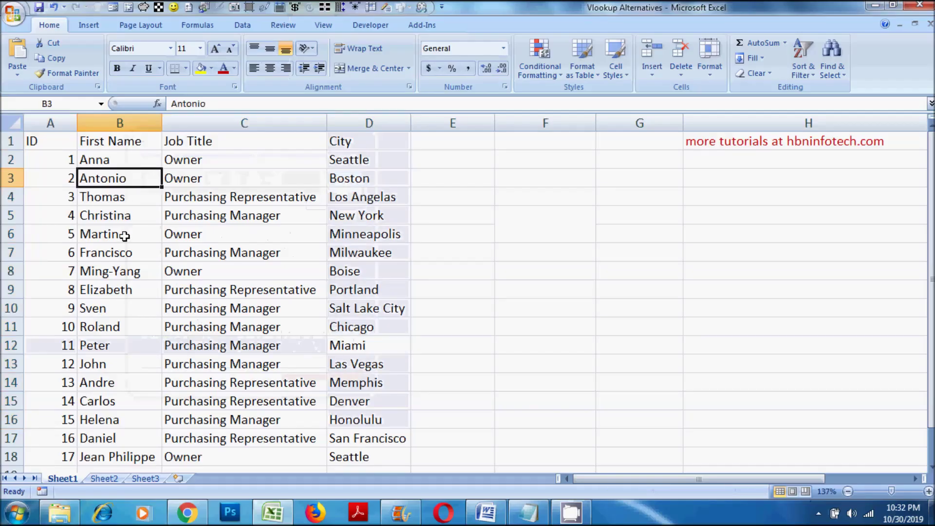
# - Highlight Peter's row and the City column, pointing out Miami as his city
pyautogui.click(102, 347)
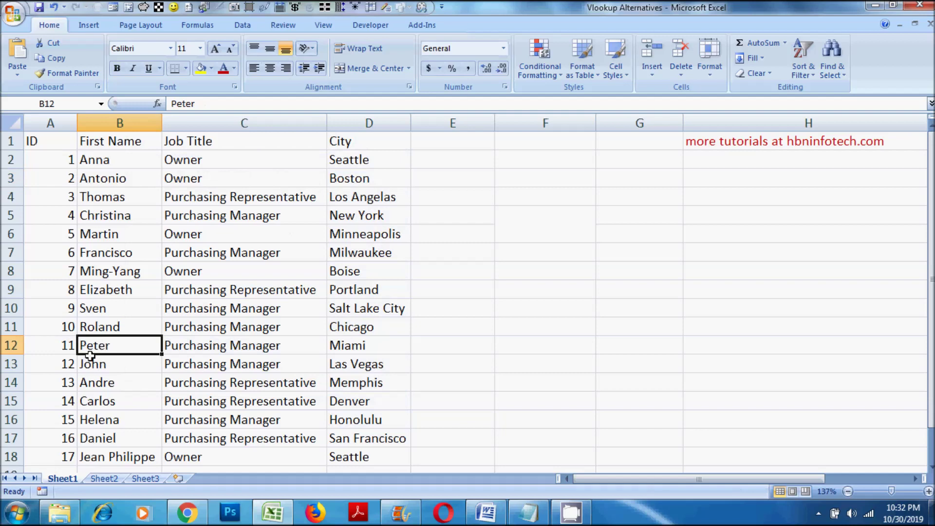
pyautogui.scroll(-1, 92, 327)
pyautogui.scroll(1, 64, 306)
pyautogui.moveTo(33, 344); pyautogui.dragTo(386, 347)
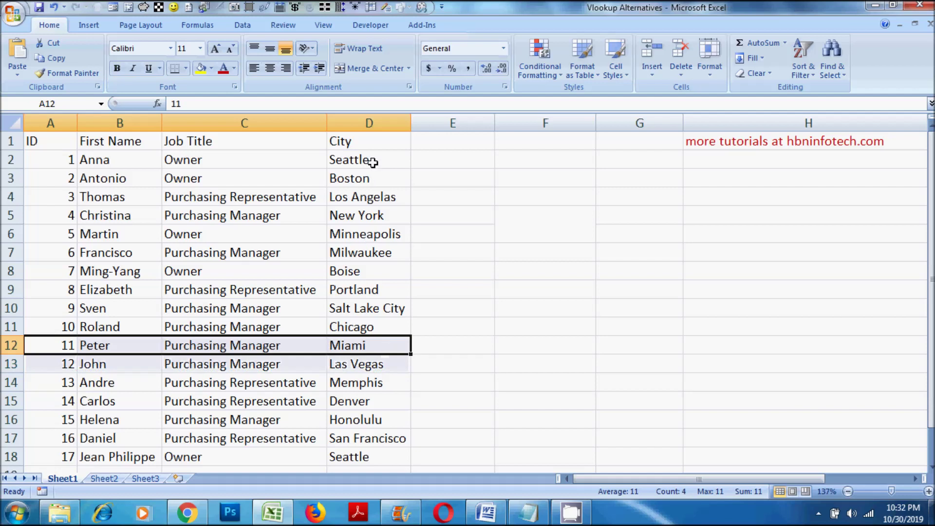
pyautogui.moveTo(365, 141); pyautogui.dragTo(359, 439)
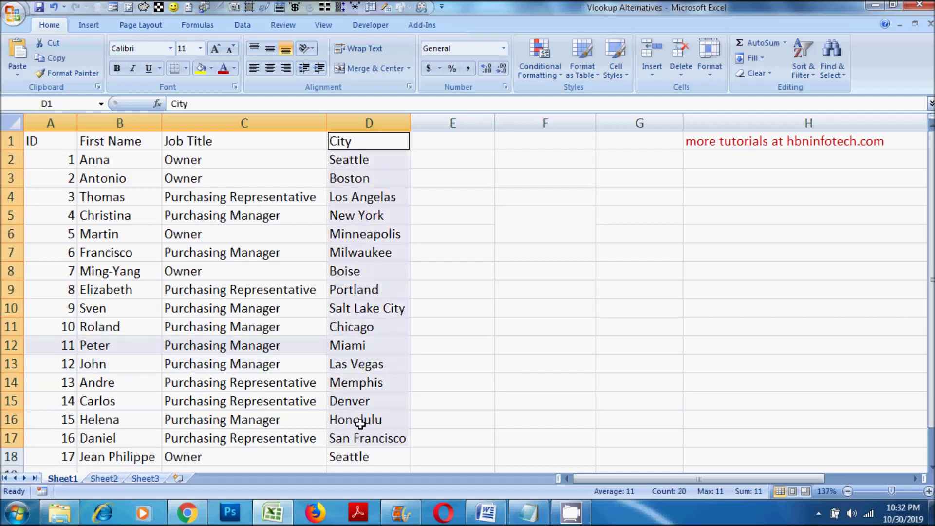
pyautogui.click(359, 346)
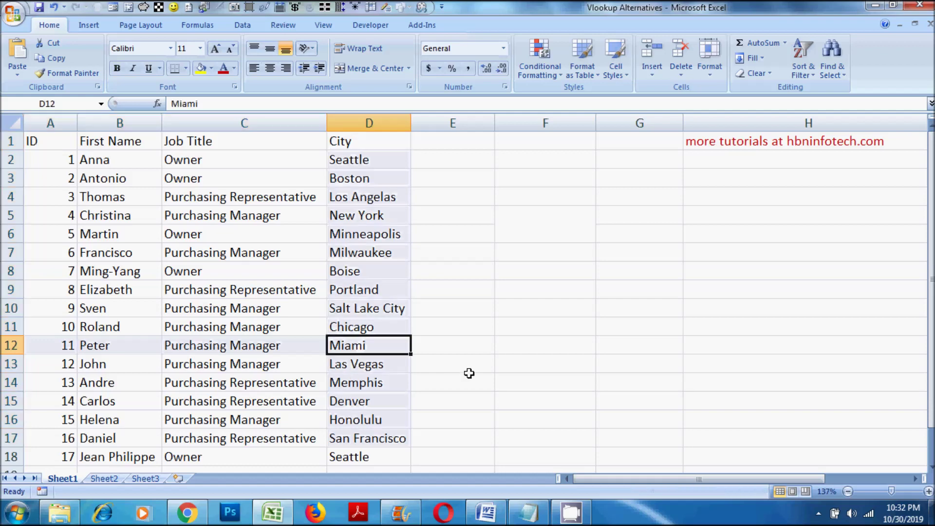
# - Reselect Peter's row A12:D12 and the City column D1:D18 to show where they intersect
pyautogui.scroll(-2, 469, 373)
pyautogui.scroll(2, 469, 374)
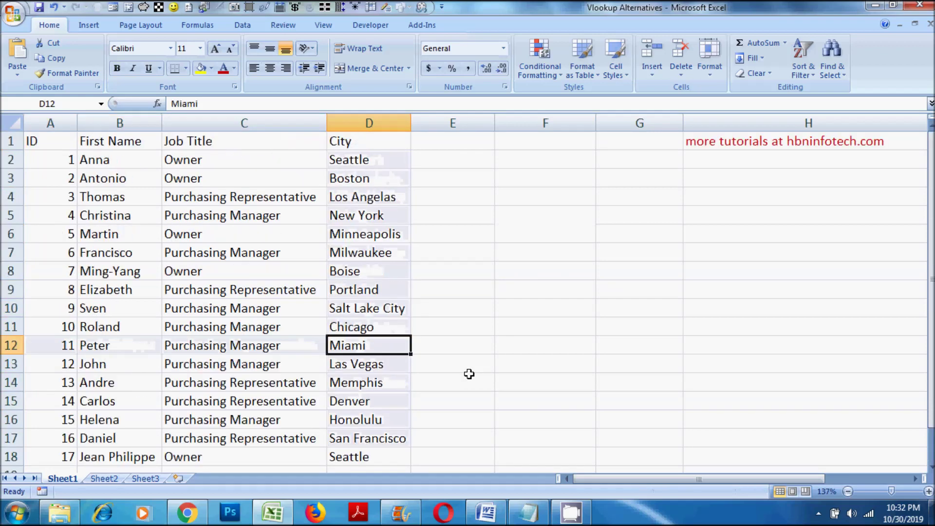
pyautogui.moveTo(39, 343); pyautogui.dragTo(373, 345)
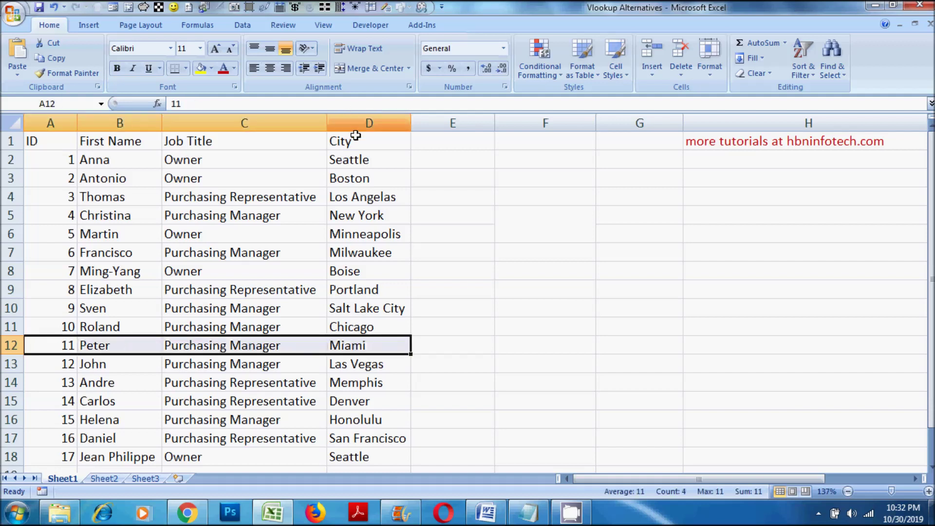
pyautogui.moveTo(359, 140); pyautogui.dragTo(366, 455)
pyautogui.click(354, 347)
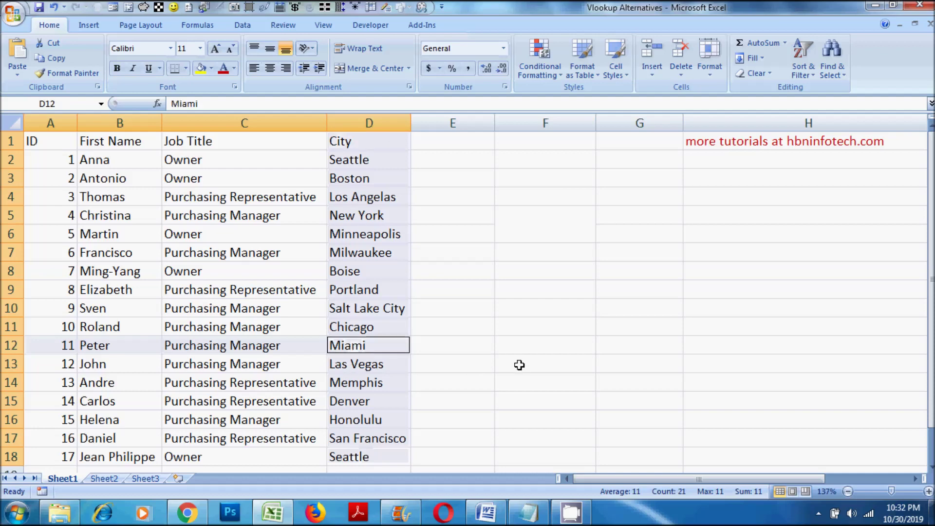
pyautogui.scroll(-2, 469, 374)
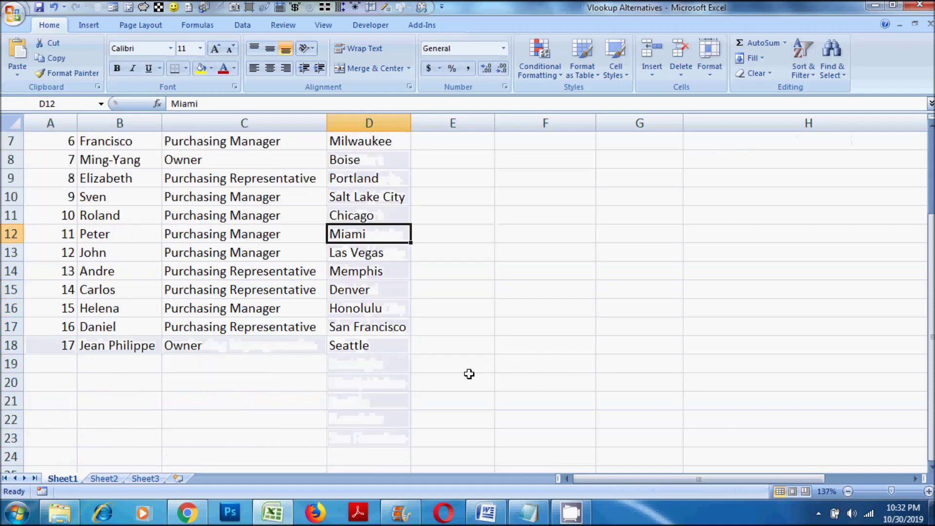
pyautogui.scroll(2, 469, 373)
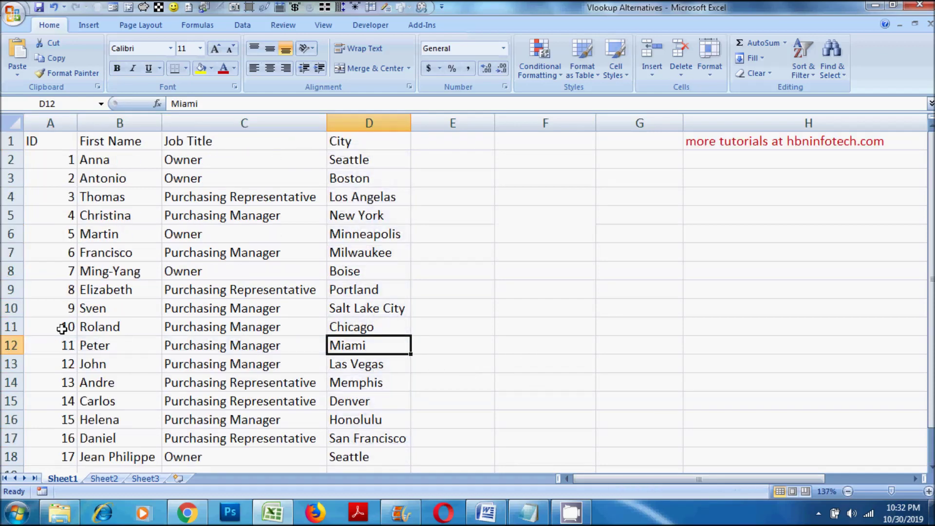
pyautogui.moveTo(40, 342); pyautogui.dragTo(373, 344)
pyautogui.moveTo(356, 142); pyautogui.dragTo(366, 455)
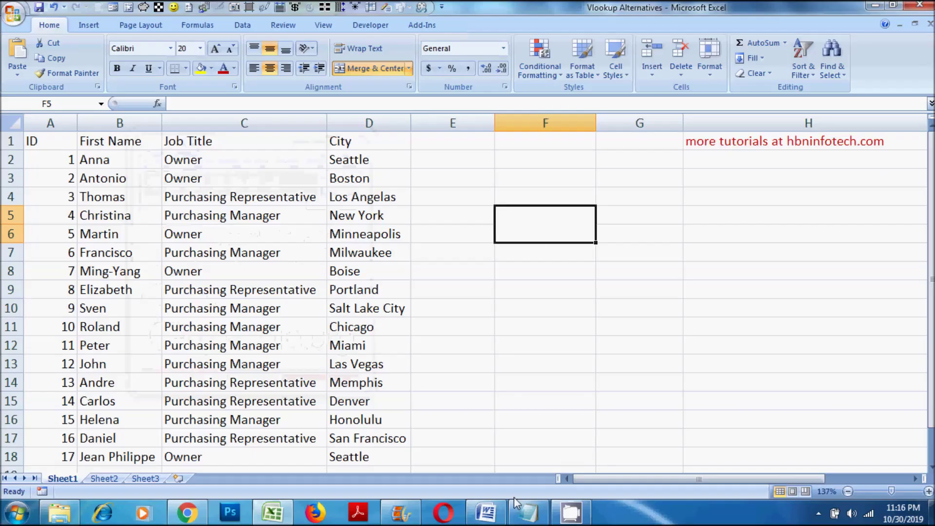
pyautogui.write('=vl')
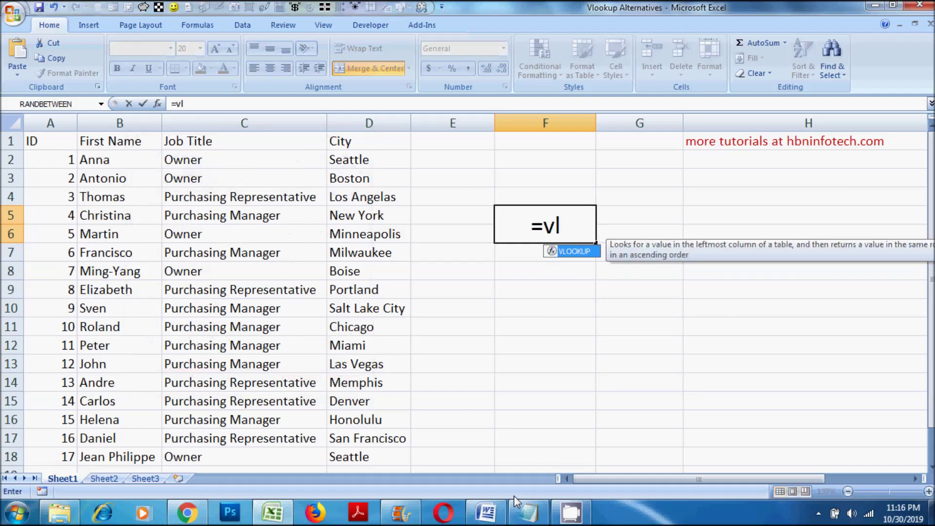
pyautogui.press('Tab')
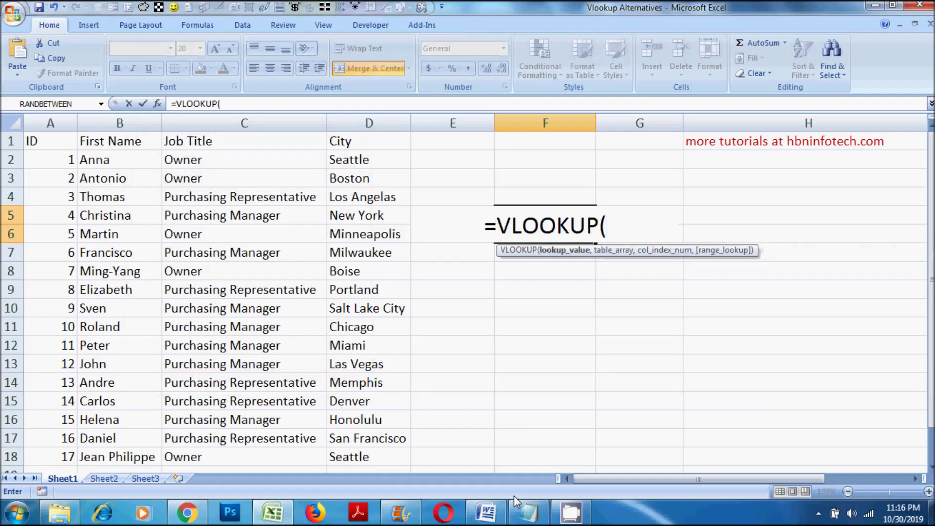
pyautogui.write('"')
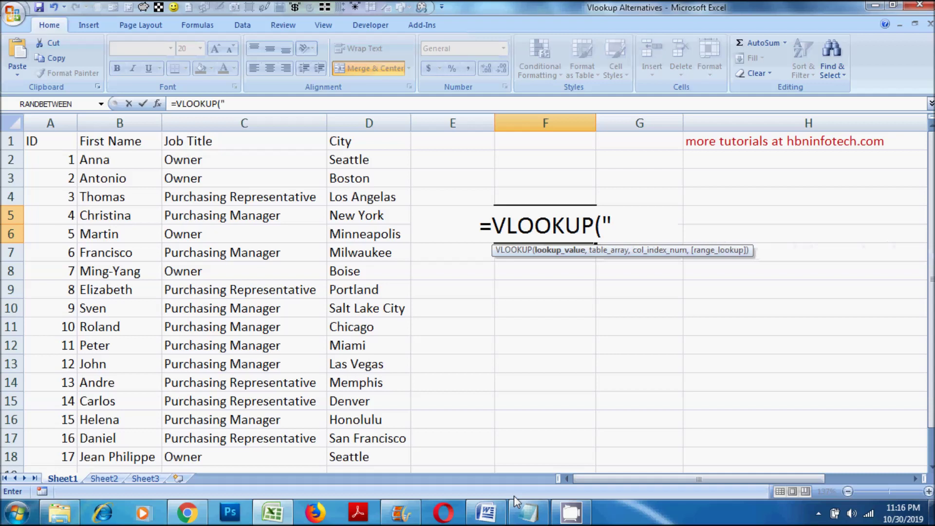
pyautogui.write('Pete')
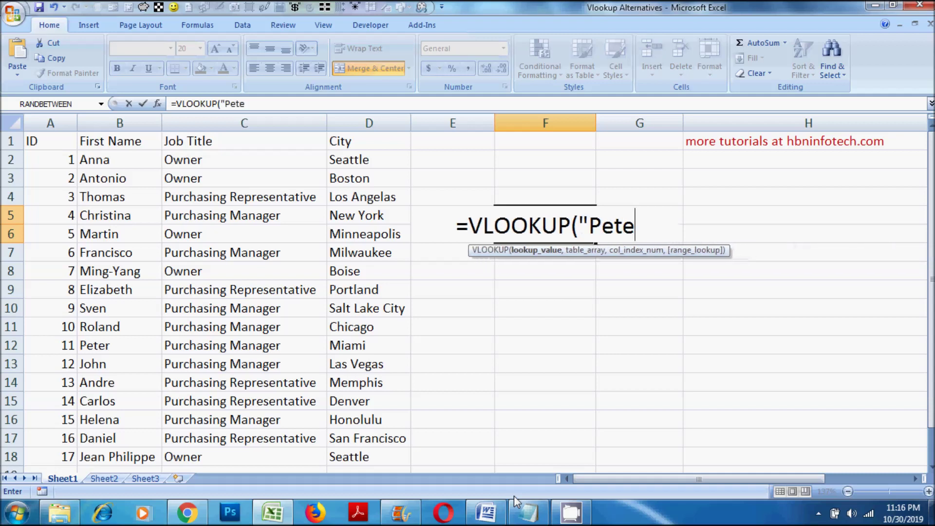
pyautogui.write('r"')
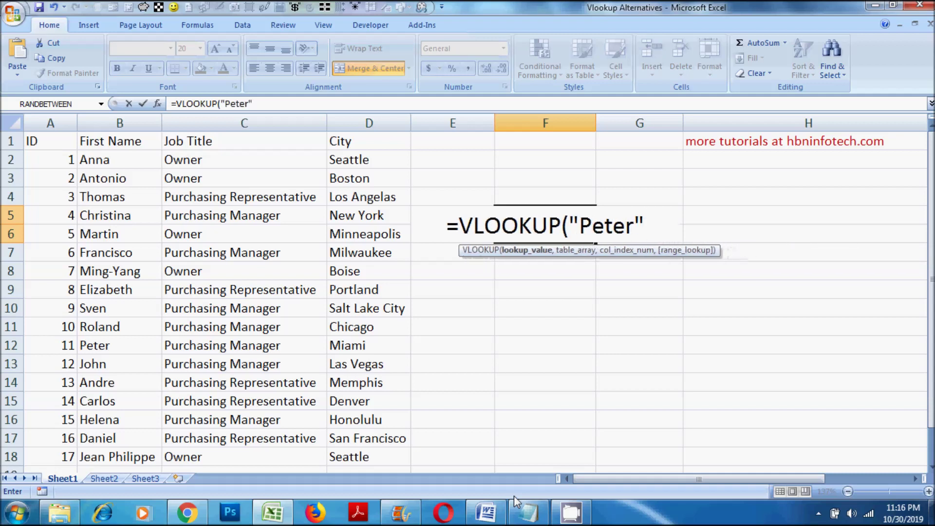
pyautogui.write(',')
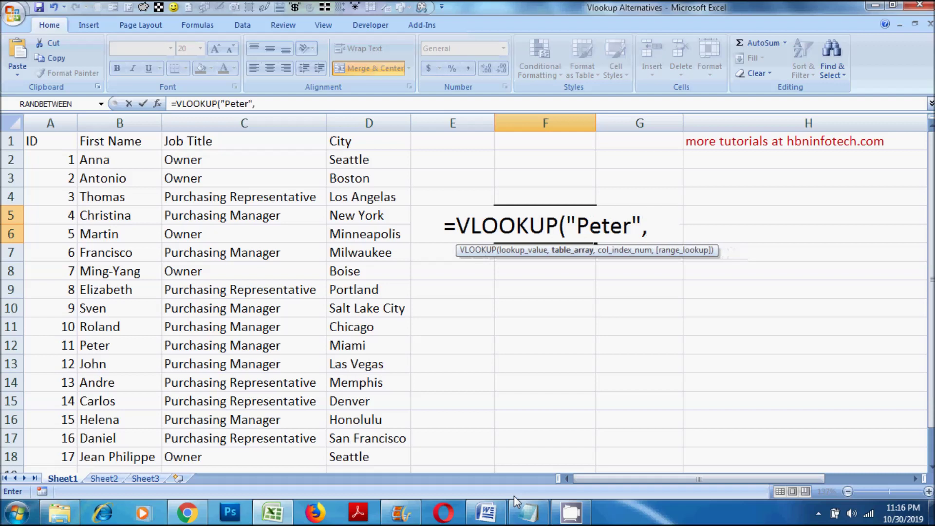
pyautogui.moveTo(120, 141); pyautogui.dragTo(362, 454)
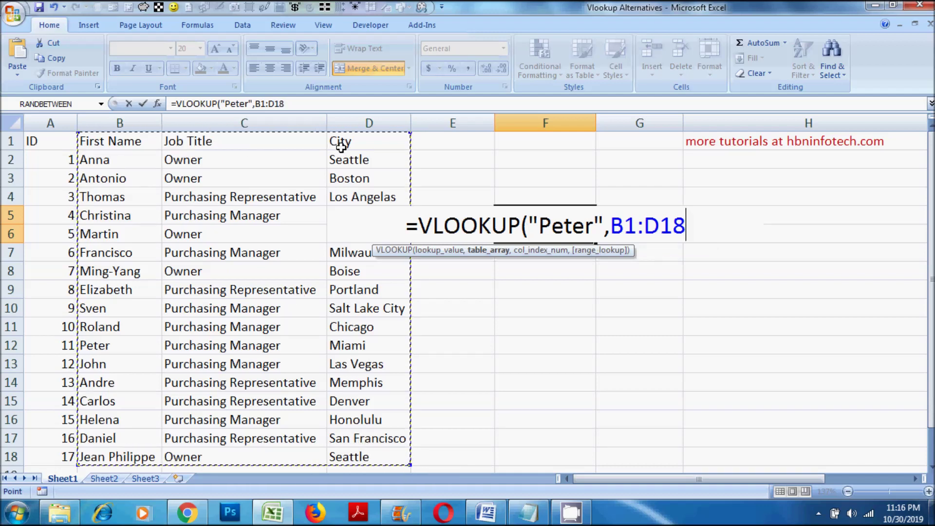
pyautogui.write(',')
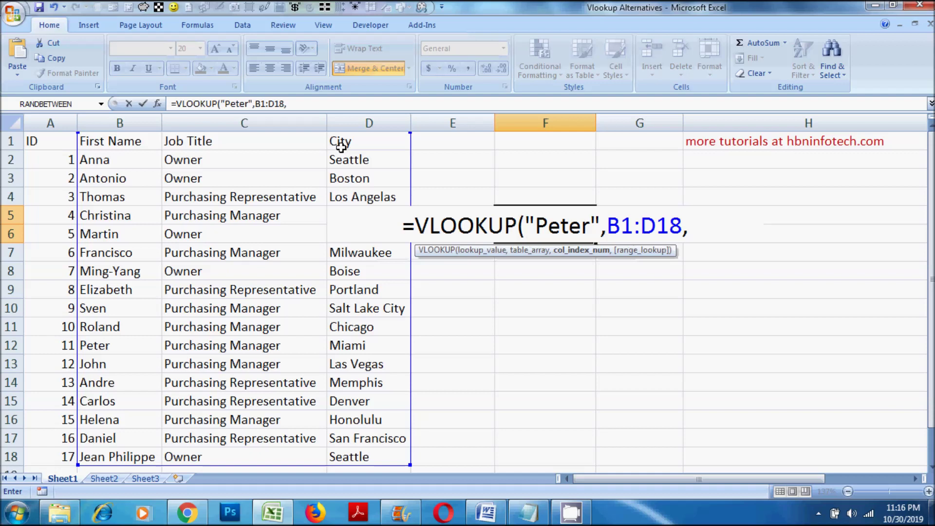
pyautogui.write('3')
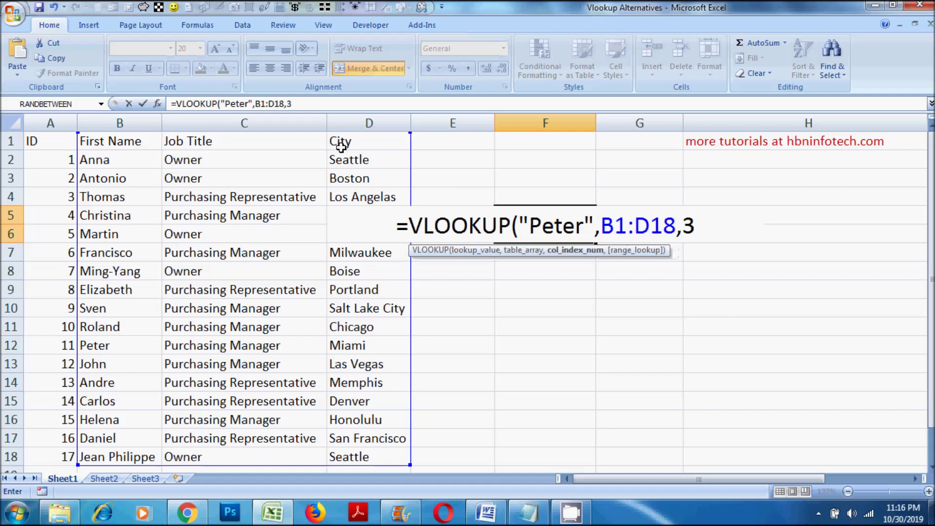
pyautogui.write(',')
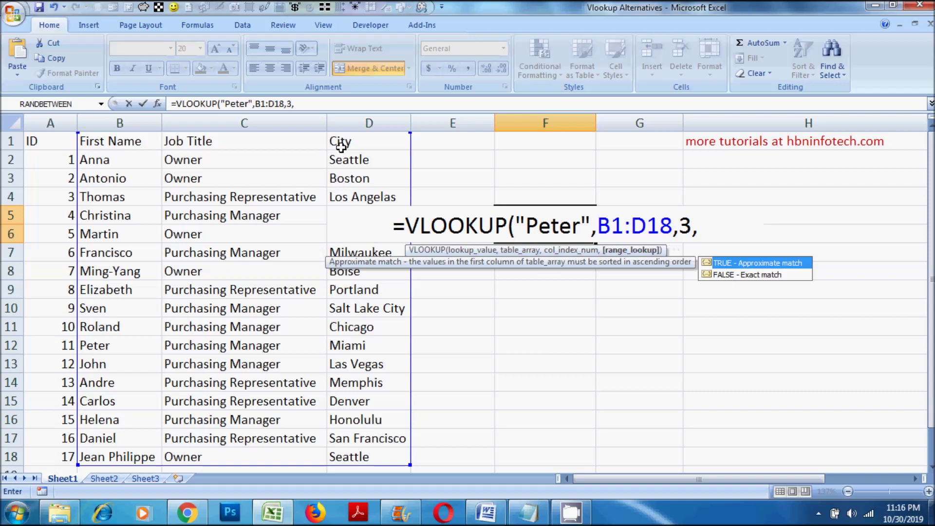
pyautogui.doubleClick(739, 274)
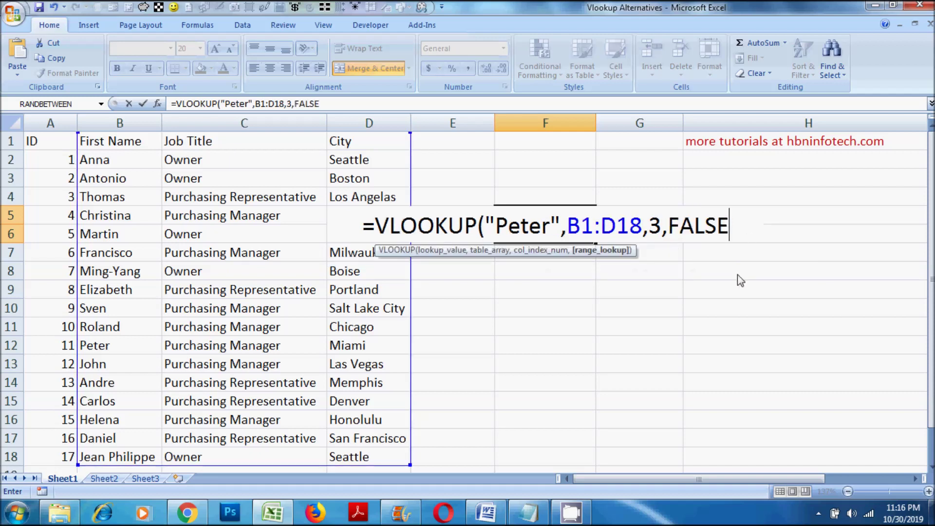
pyautogui.write(')')
pyautogui.press('Return')
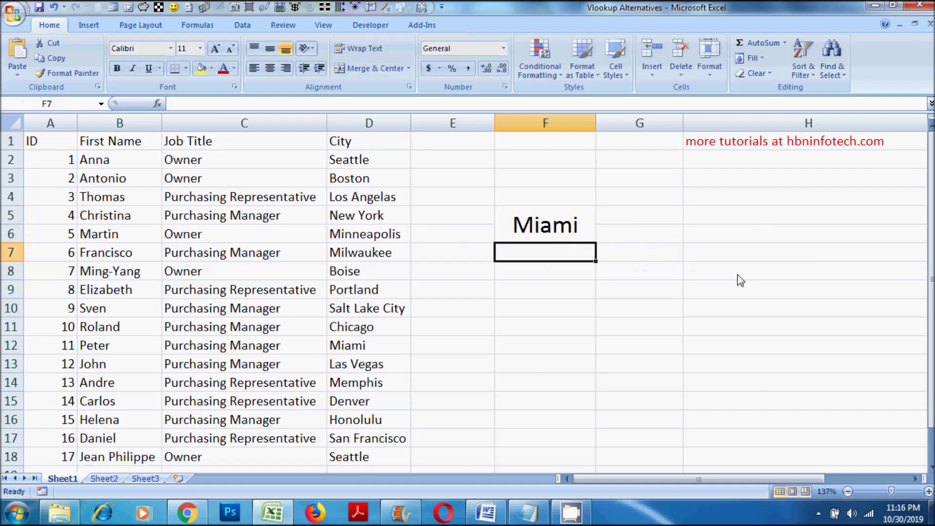
pyautogui.click(539, 228)
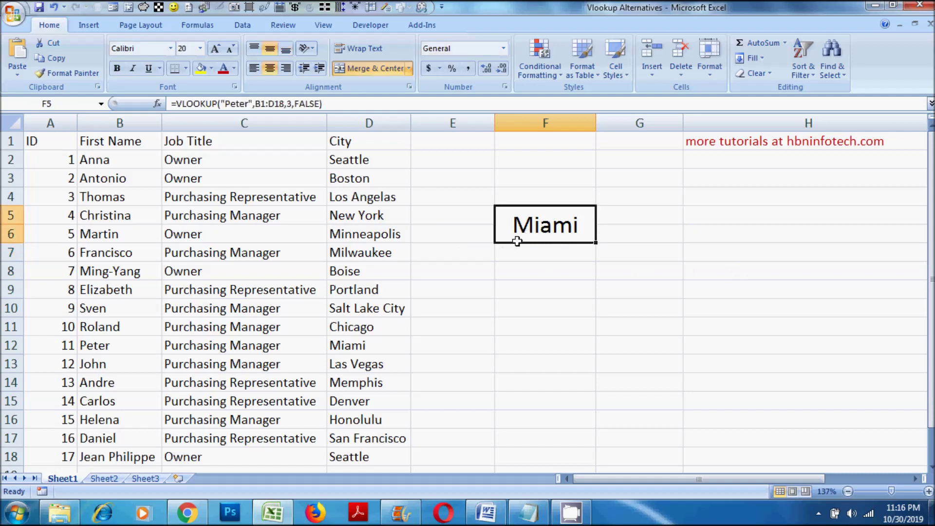
pyautogui.click(347, 345)
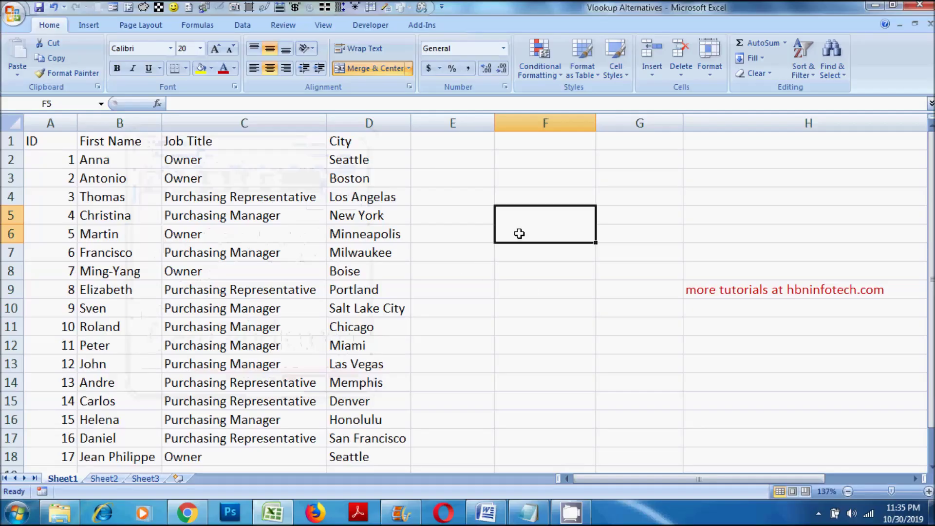
# - Enter =A12:D12 D1:D18 in F5 so the row and column intersection returns Miami
pyautogui.write('=')
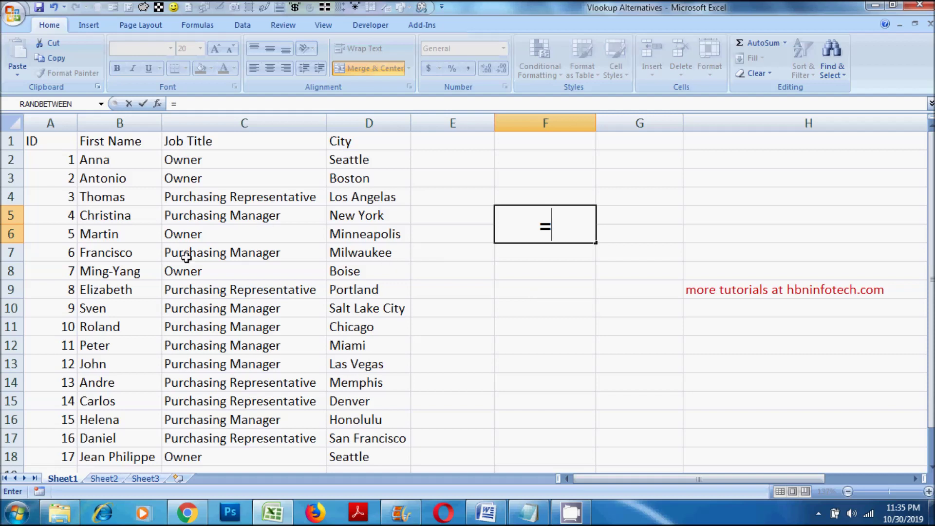
pyautogui.click(60, 346)
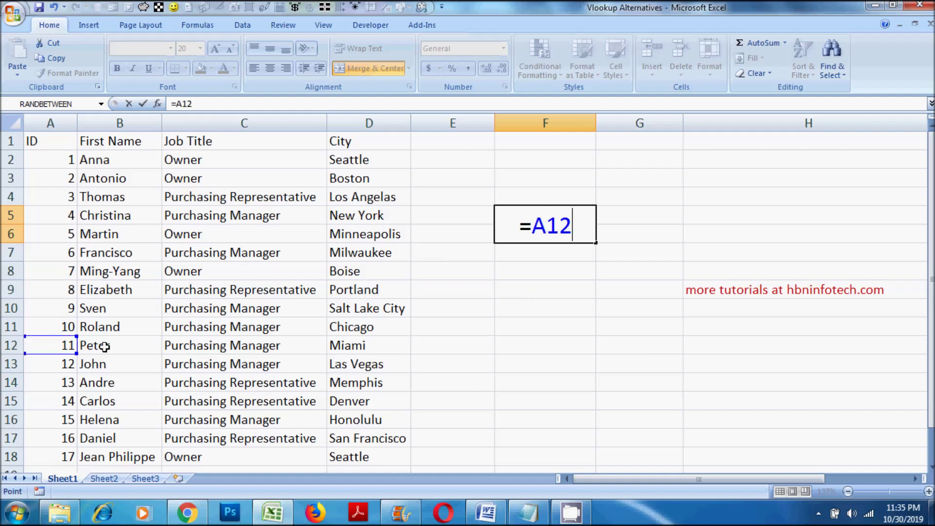
pyautogui.moveTo(385, 350); pyautogui.dragTo(408, 342)
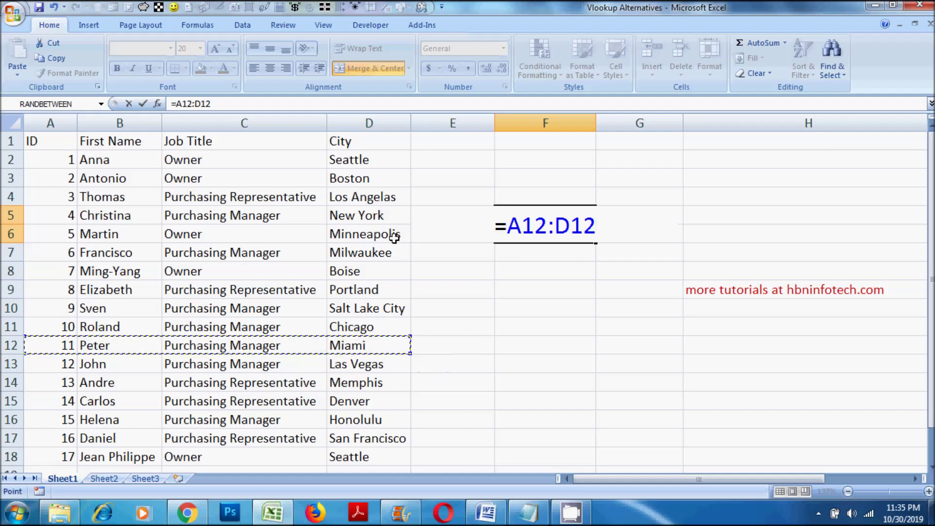
pyautogui.click(370, 141)
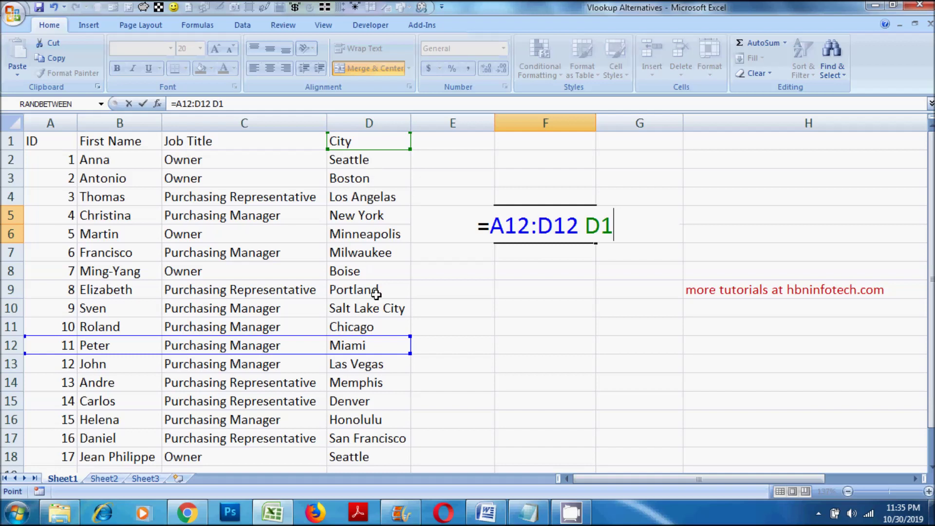
pyautogui.moveTo(370, 430); pyautogui.dragTo(373, 455)
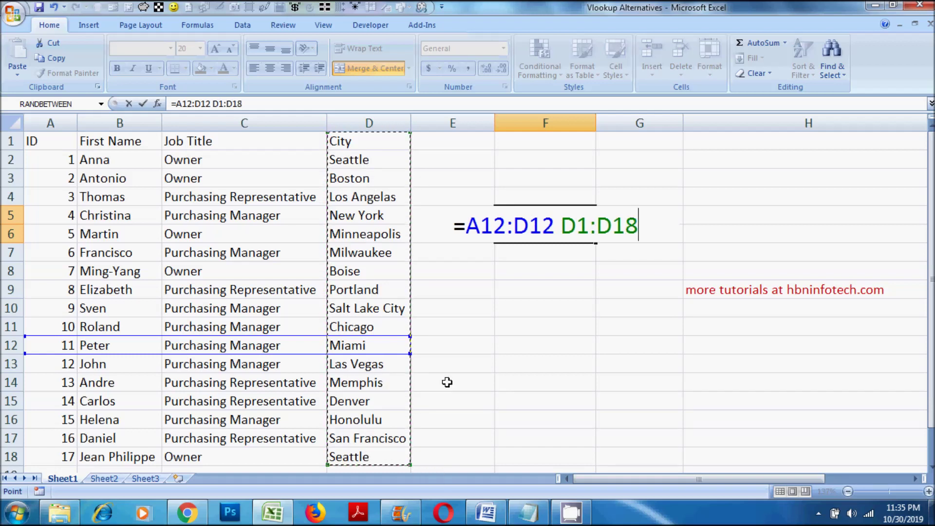
pyautogui.press('Return')
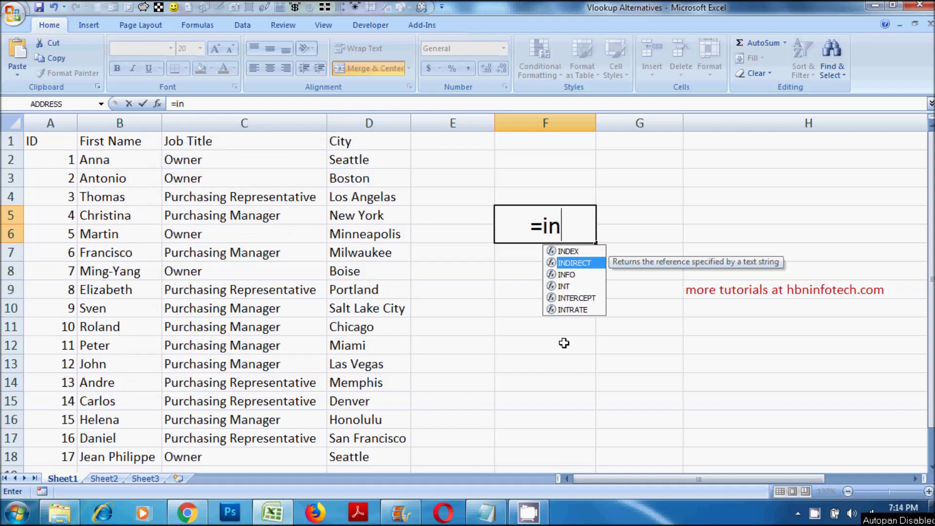
# - Enter =INDIRECT(ADDRESS(ROW(B12),COLUMN(D1),4,TRUE)) in F5 to return Miami
pyautogui.press('Tab')
pyautogui.write('add')
pyautogui.press('Tab')
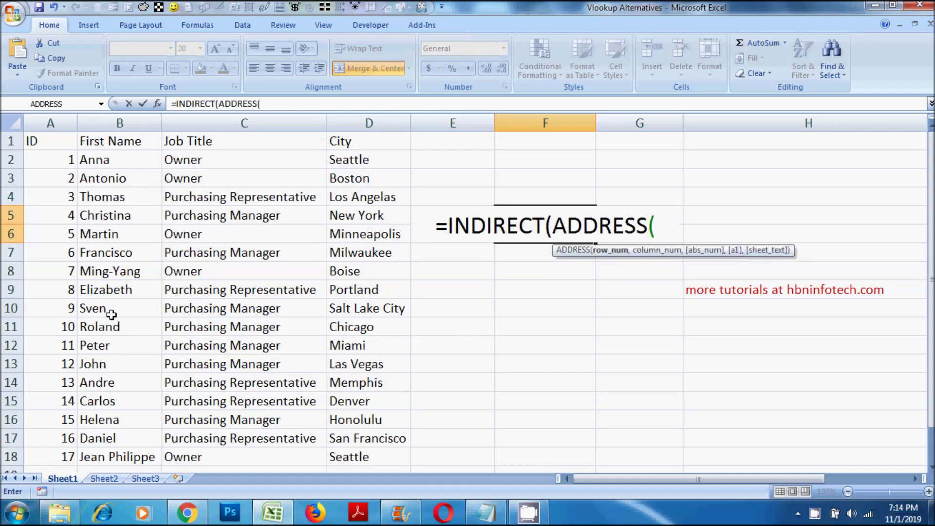
pyautogui.write('row')
pyautogui.press('Tab')
pyautogui.click(92, 346)
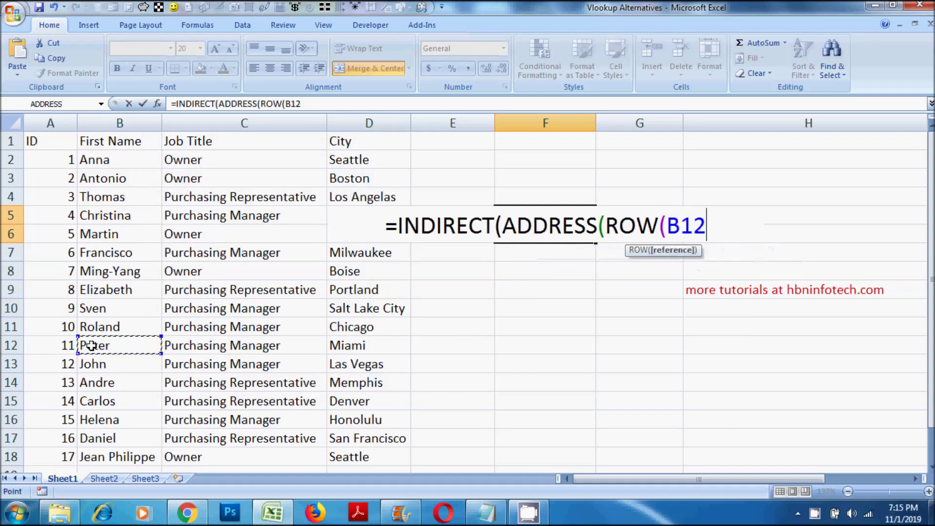
pyautogui.write('),colu')
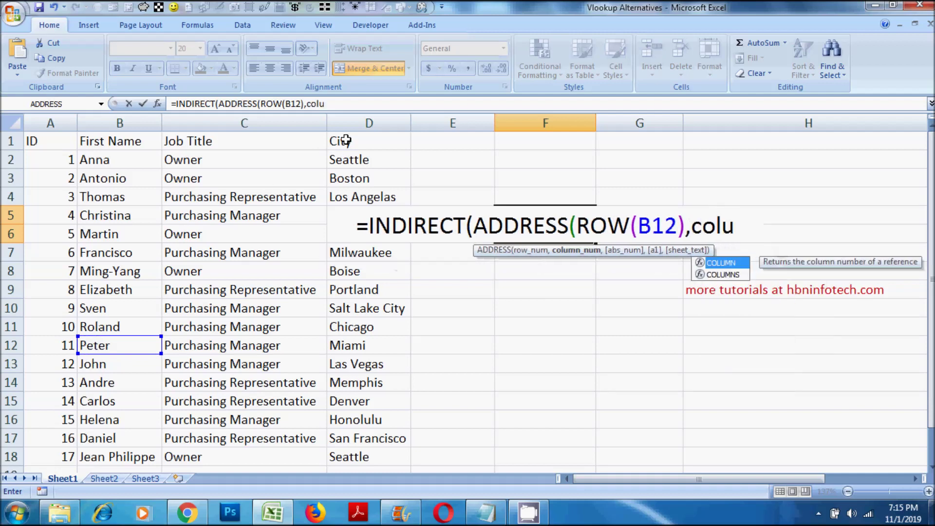
pyautogui.press('Tab')
pyautogui.click(352, 141)
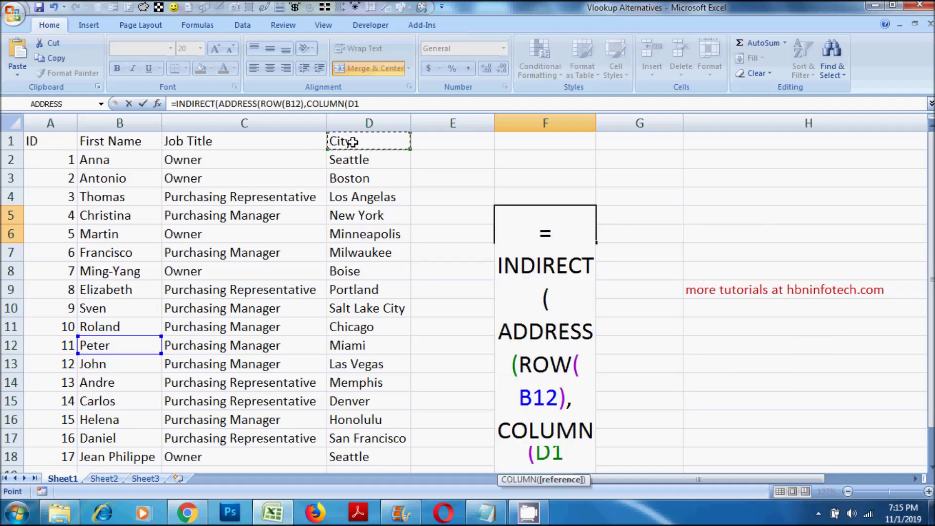
pyautogui.write('),')
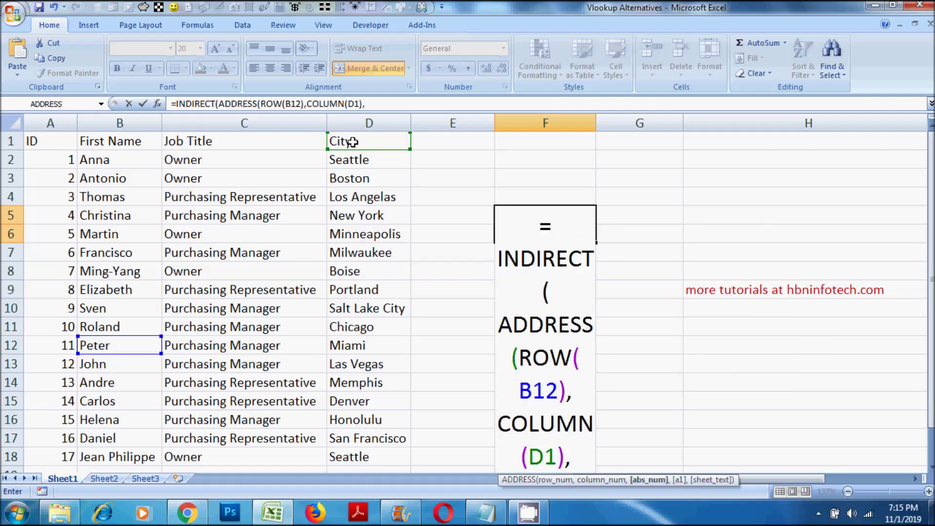
pyautogui.write('4,t')
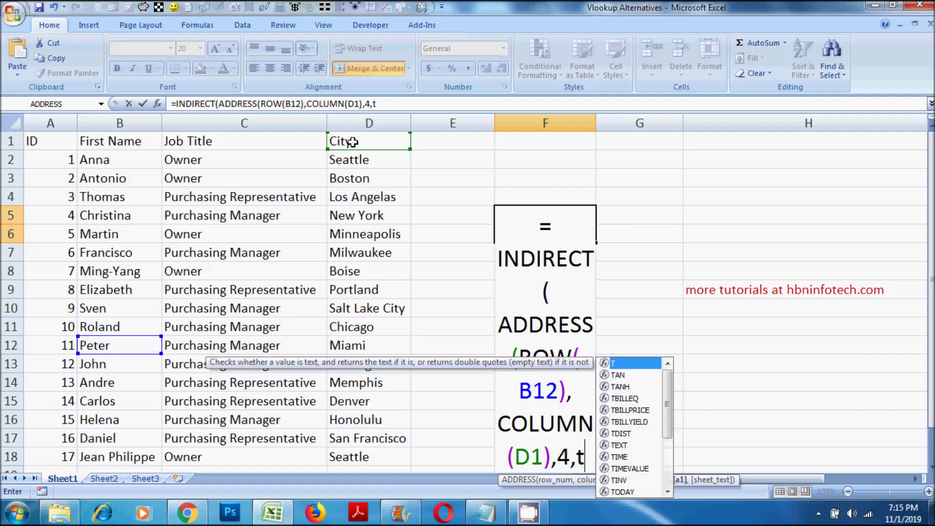
pyautogui.write('rue))')
pyautogui.press('Return')
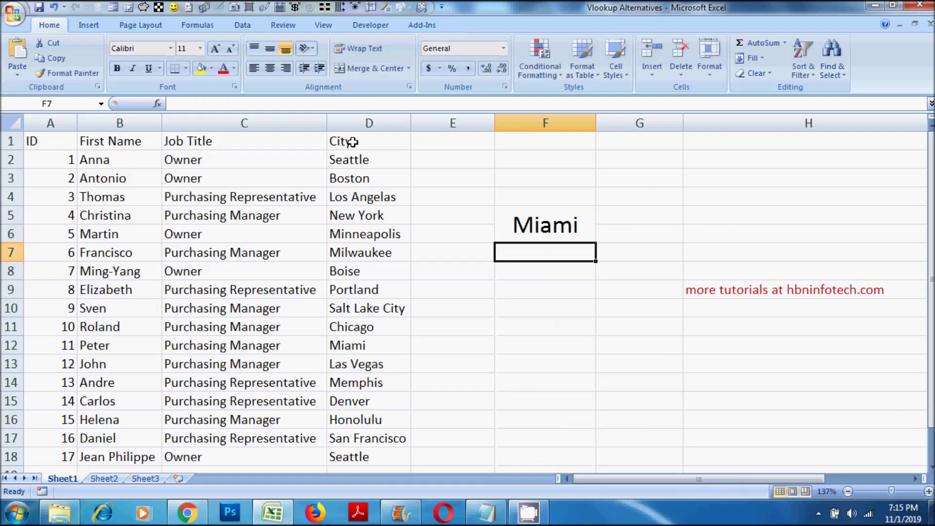
# - Reopen F5's INDIRECT formula in the cell to review its parts
pyautogui.press('Up')
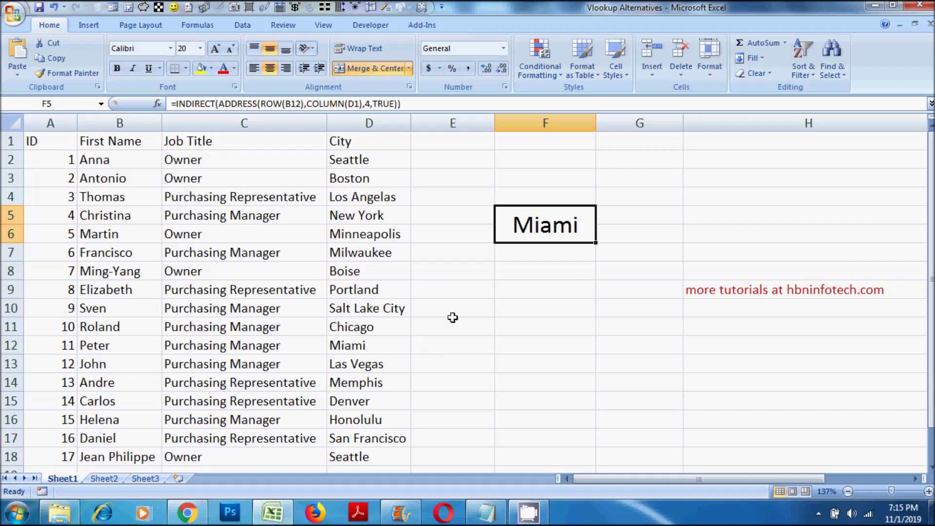
pyautogui.doubleClick(540, 240)
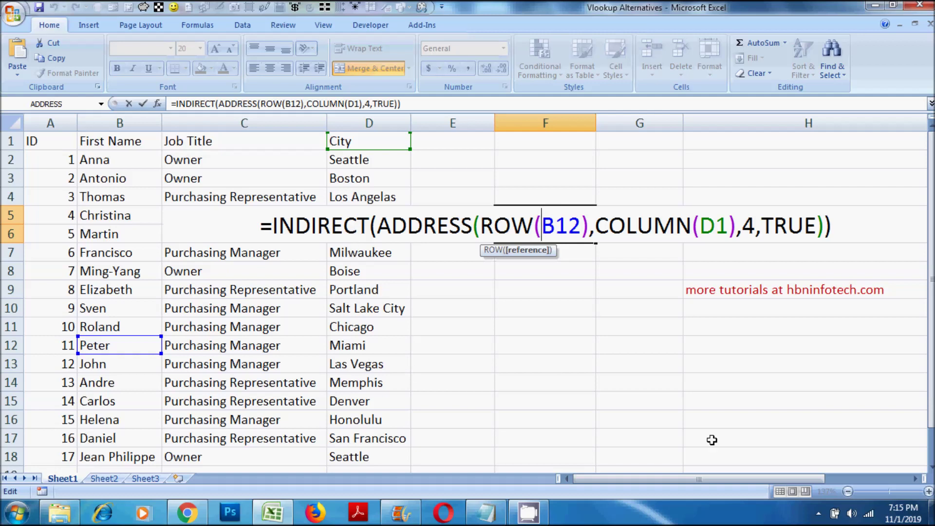
pyautogui.press('Return')
pyautogui.click(521, 222)
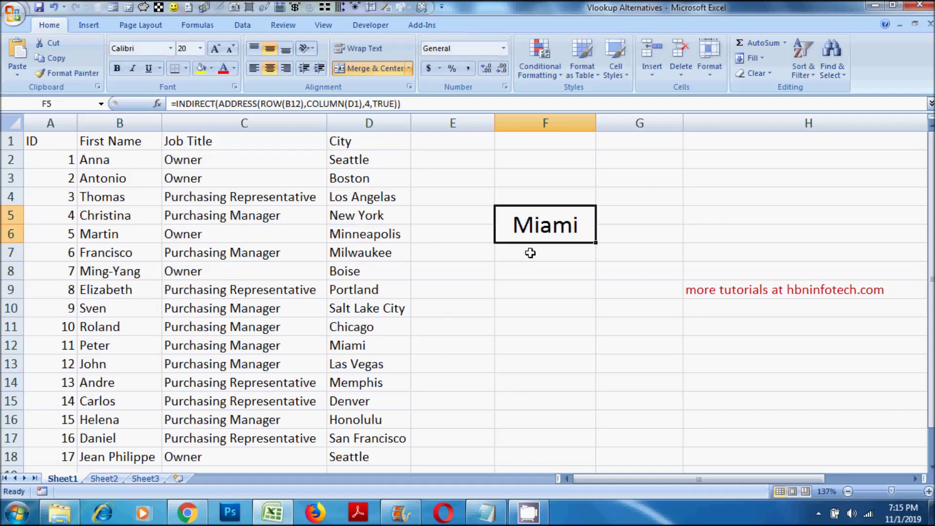
pyautogui.doubleClick(542, 236)
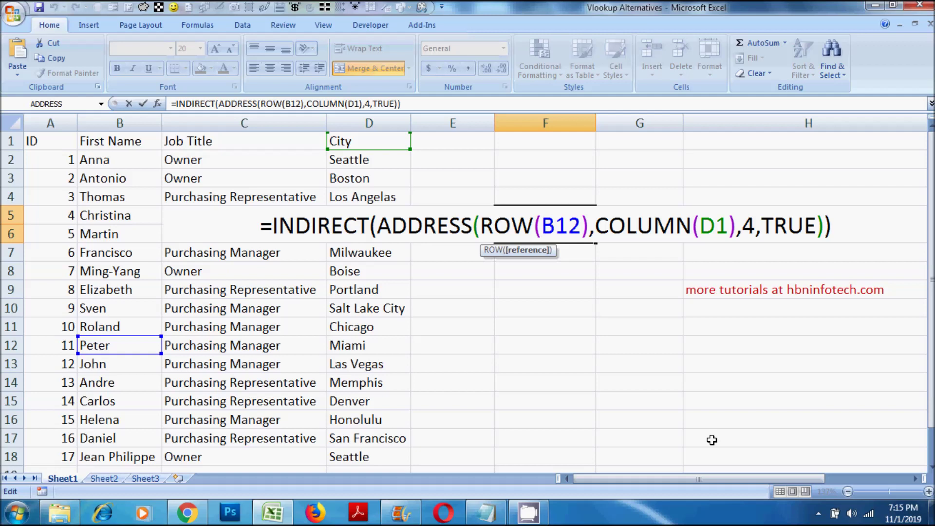
pyautogui.press('Return')
pyautogui.click(516, 217)
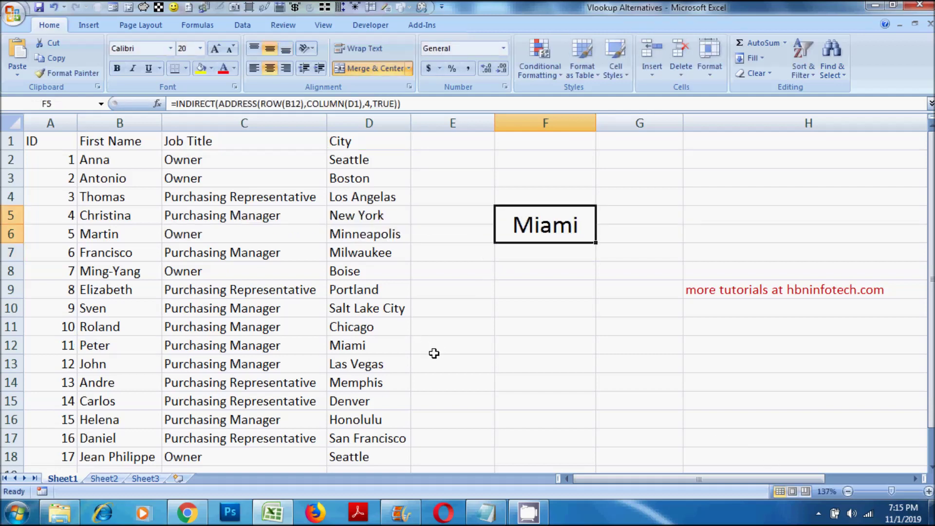
pyautogui.doubleClick(541, 237)
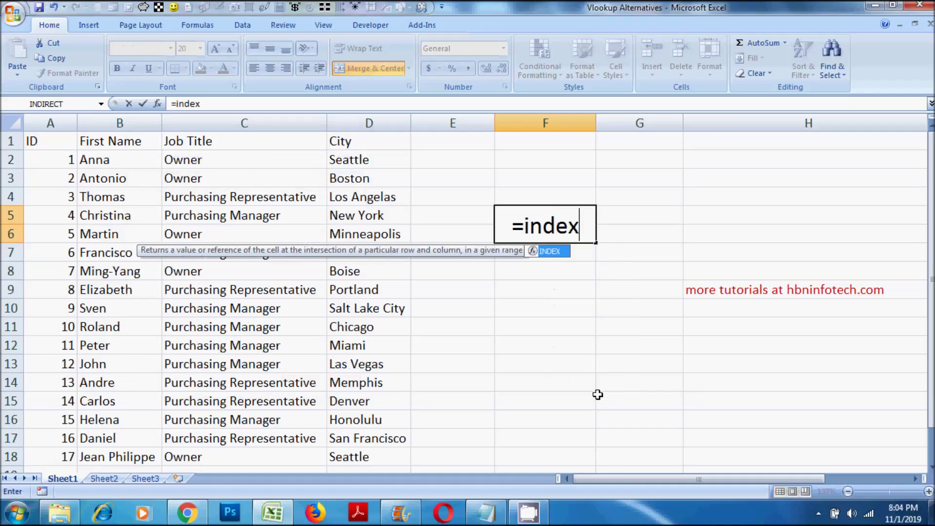
# - Enter =INDEX(B1:D18,COUNTA(B1:B12),COUNTA(B1:D1)) in F5 to return Miami
pyautogui.press('Tab')
pyautogui.moveTo(98, 141); pyautogui.dragTo(411, 463)
pyautogui.write(',counta')
pyautogui.press('Tab')
pyautogui.moveTo(128, 148); pyautogui.dragTo(116, 346)
pyautogui.write('),counta')
pyautogui.press('Tab')
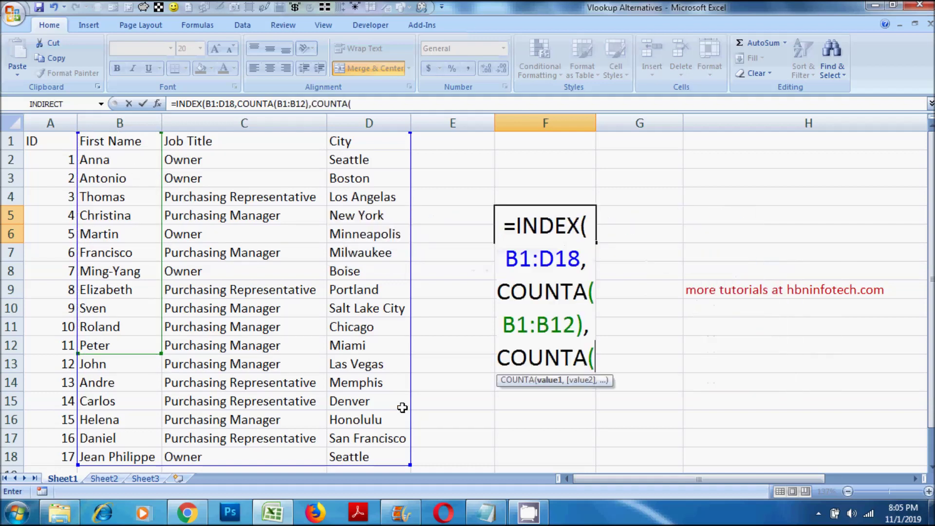
pyautogui.moveTo(126, 142); pyautogui.dragTo(370, 143)
pyautogui.write(')')
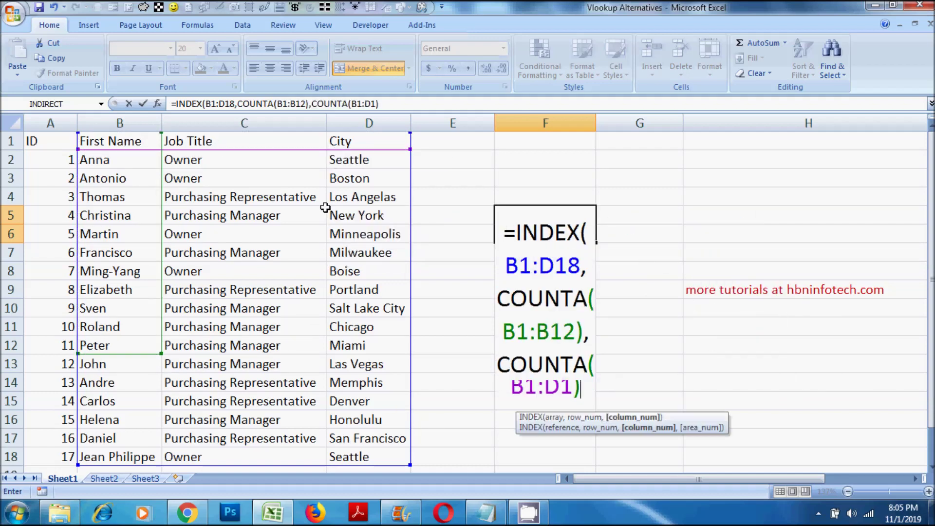
pyautogui.write(')')
pyautogui.press('Return')
# - Reopen F5's INDEX formula and place the cursor at its end
pyautogui.press('Up')
pyautogui.click(313, 104)
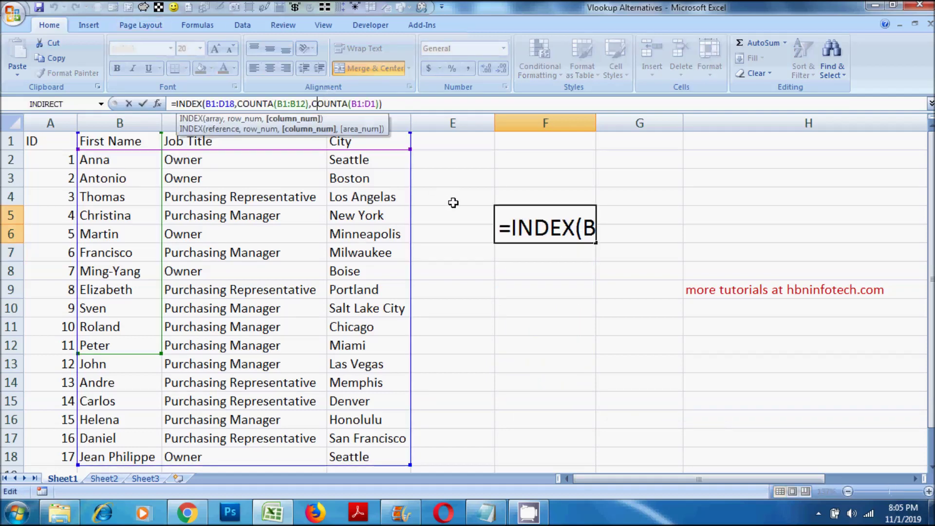
pyautogui.press('Escape')
pyautogui.doubleClick(525, 226)
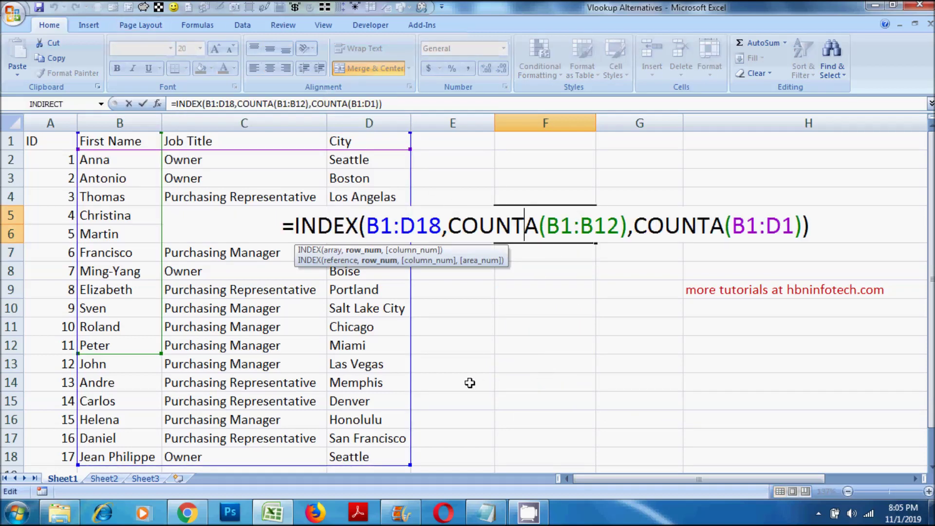
pyautogui.click(813, 226)
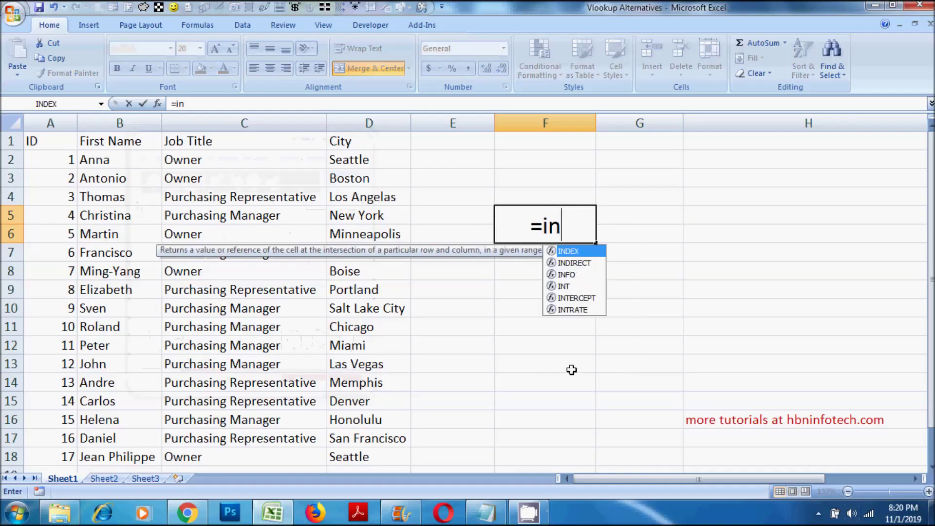
# - Build INDEX(B1:D18,MATCH(B12,B1:B18),MATCH(D1,B1:D1)) in F5
pyautogui.moveTo(98, 141); pyautogui.dragTo(406, 461)
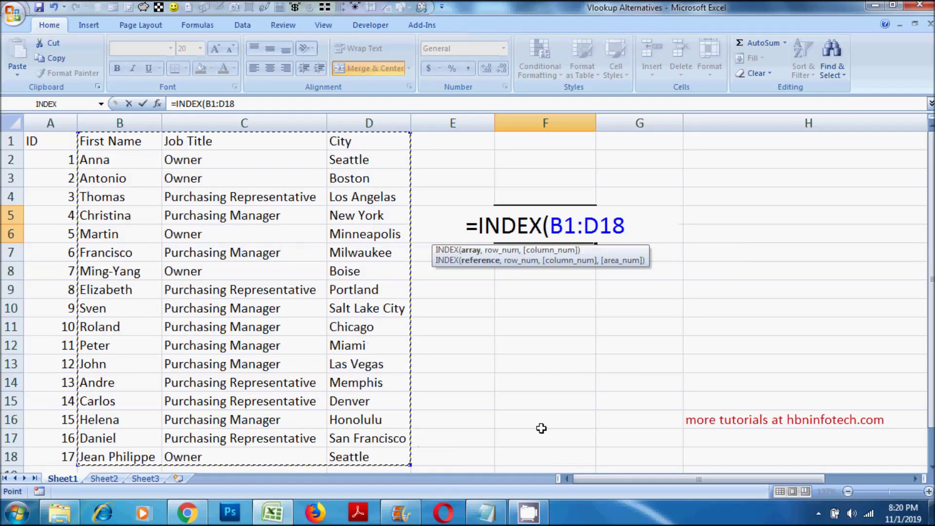
pyautogui.write(',macth')
pyautogui.press('BackSpace')
pyautogui.press('BackSpace')
pyautogui.press('BackSpace')
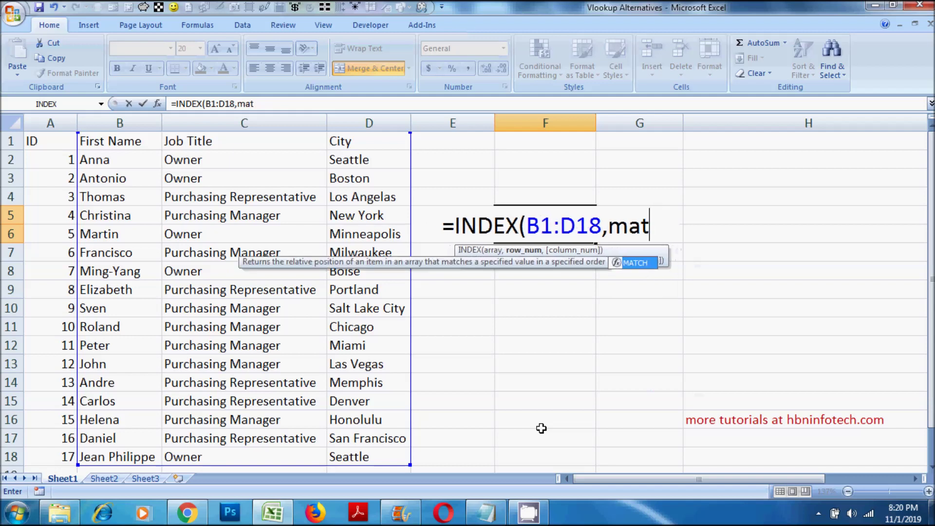
pyautogui.press('Tab')
pyautogui.click(95, 346)
pyautogui.write(',')
pyautogui.moveTo(107, 141); pyautogui.dragTo(117, 457)
pyautogui.write('),matc')
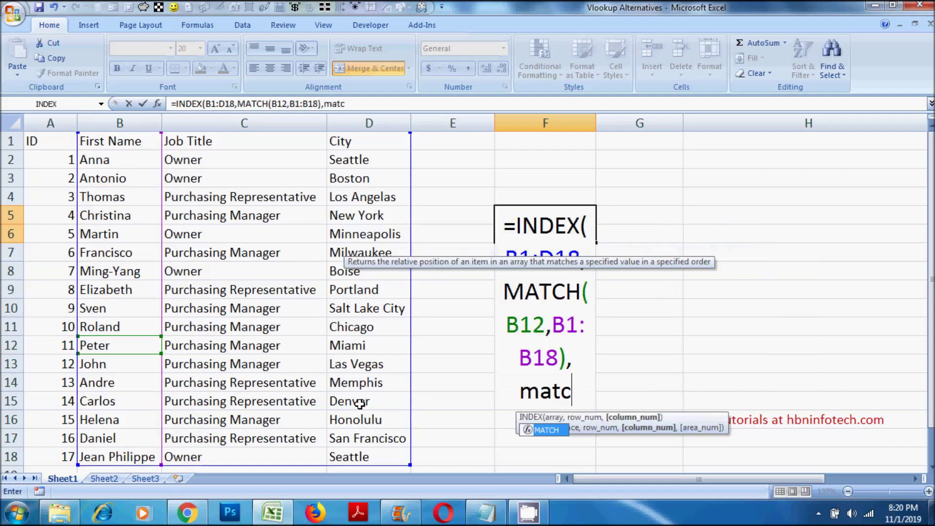
pyautogui.press('Tab')
pyautogui.click(359, 146)
pyautogui.write(',')
pyautogui.moveTo(107, 142); pyautogui.dragTo(360, 141)
pyautogui.write(')')
# - Add exact-match 0 to both MATCH calls, commit to return Miami, and reopen the formula
pyautogui.click(560, 365)
pyautogui.write(',0')
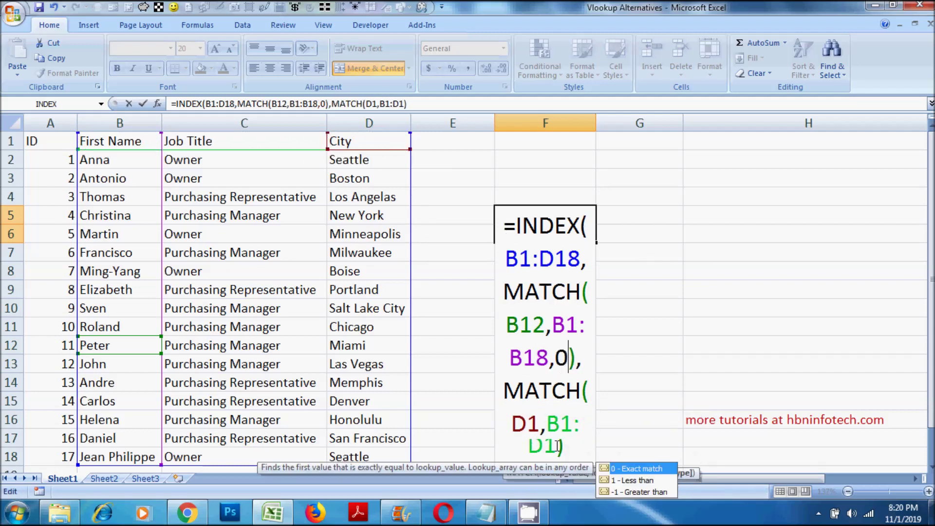
pyautogui.click(557, 451)
pyautogui.write(',0)')
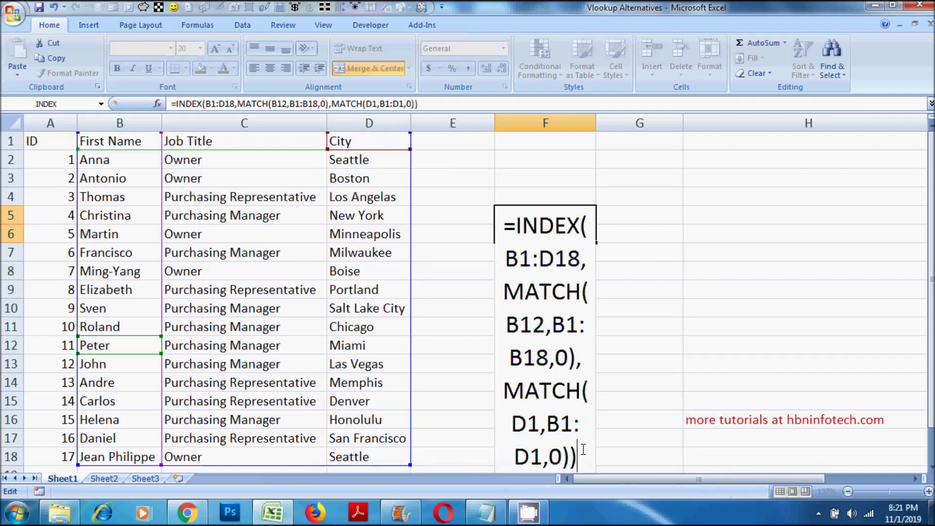
pyautogui.press('Return')
pyautogui.doubleClick(564, 234)
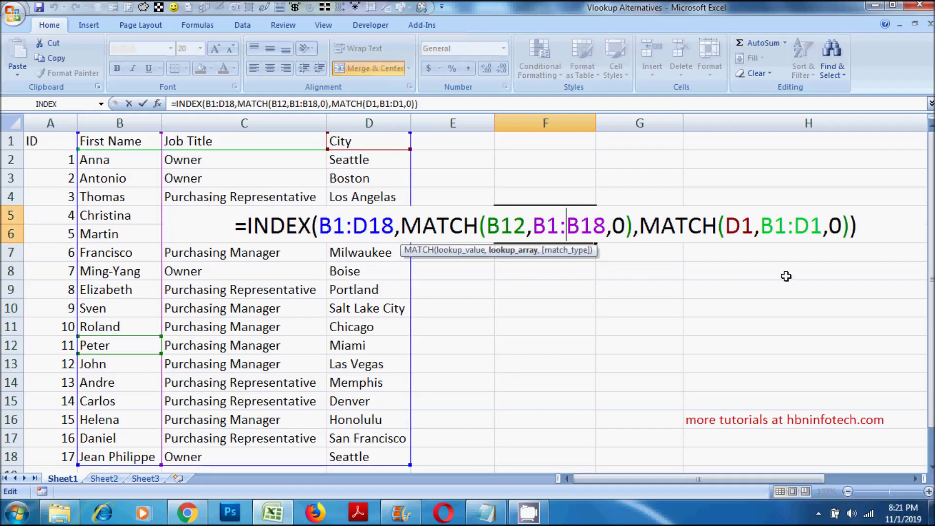
pyautogui.click(876, 234)
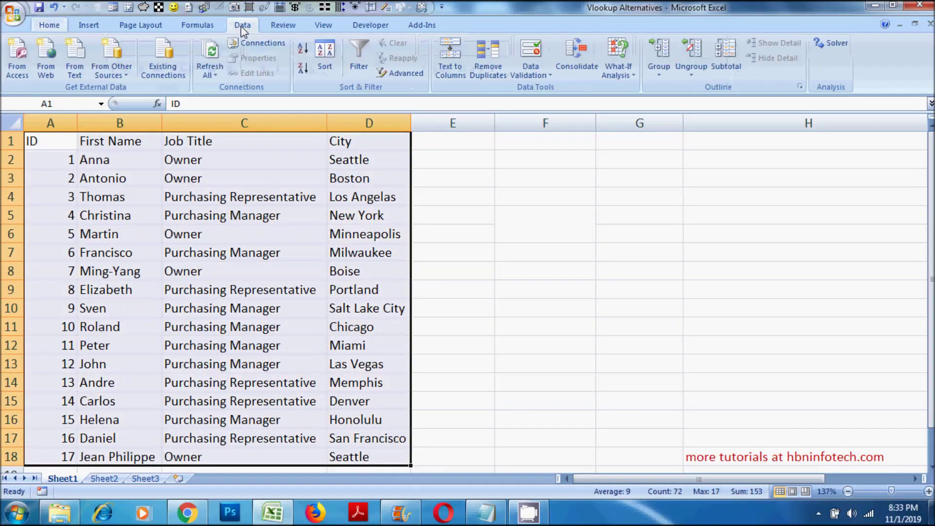
# - Sort the table by First Name from A to Z, moving Peter to row 15
pyautogui.click(325, 58)
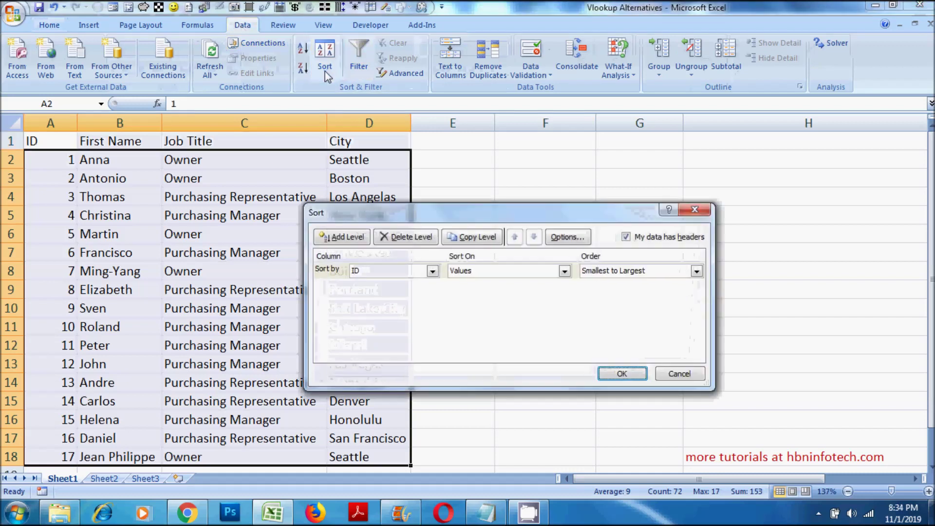
pyautogui.click(433, 271)
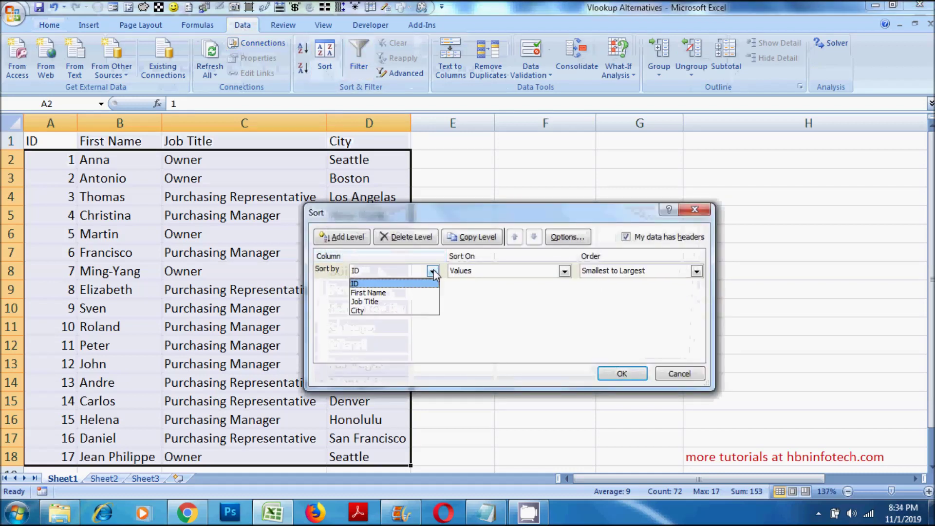
pyautogui.click(385, 292)
pyautogui.click(615, 374)
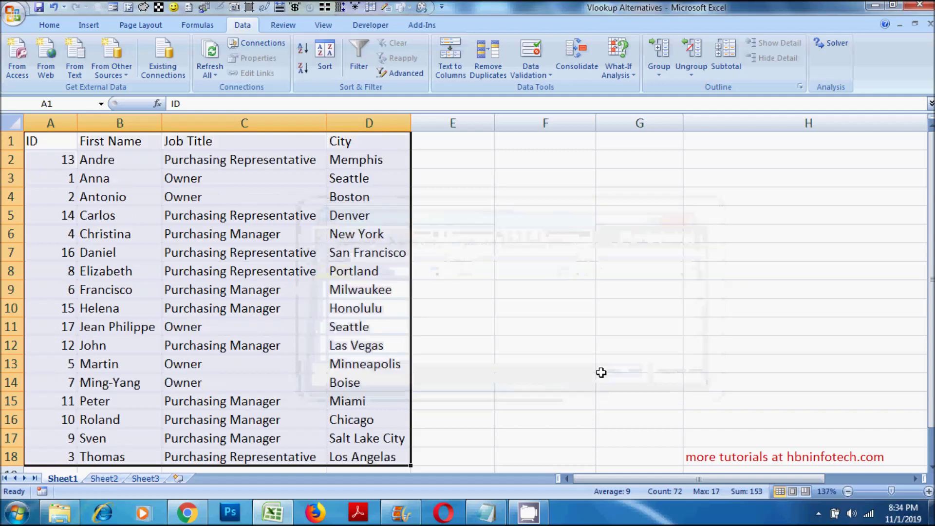
pyautogui.click(536, 225)
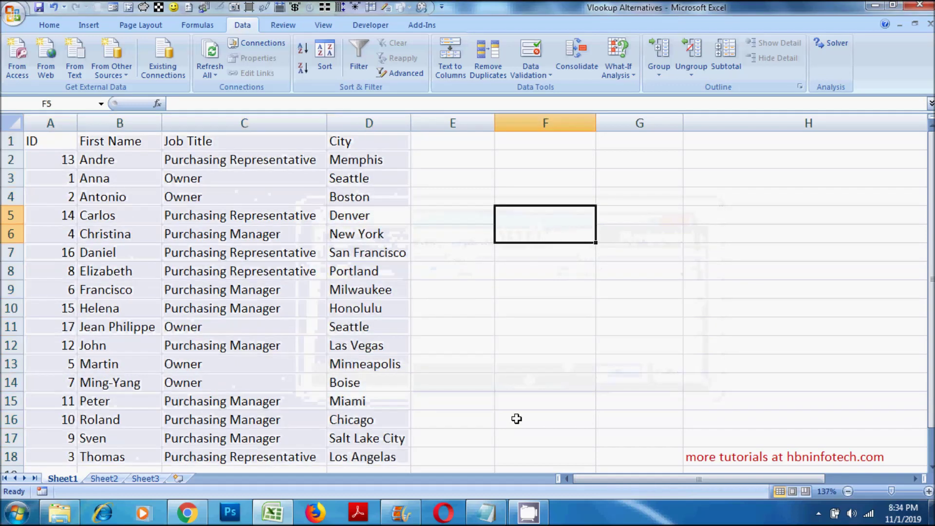
# - Type =LOOKUP(B15,B1:D18 in F5 and move the cursor to the formula's end
pyautogui.write('=')
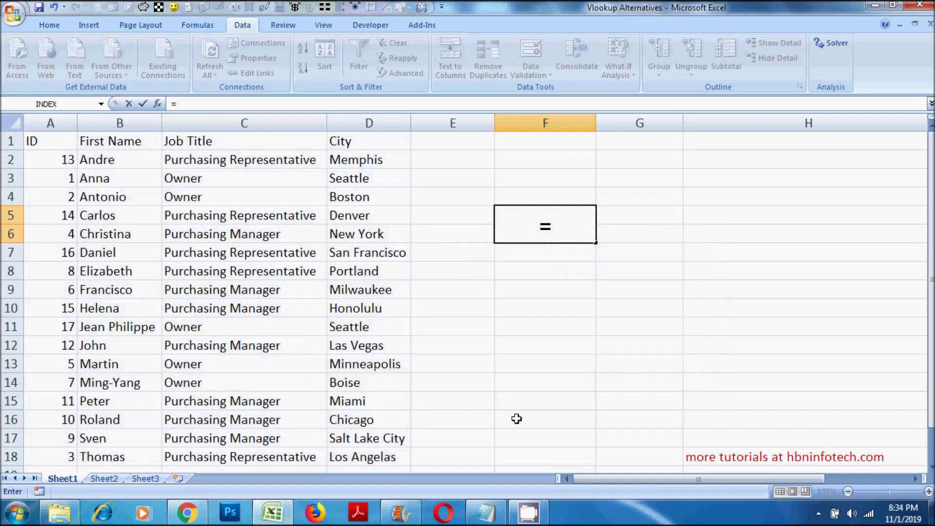
pyautogui.write('loo')
pyautogui.press('Tab')
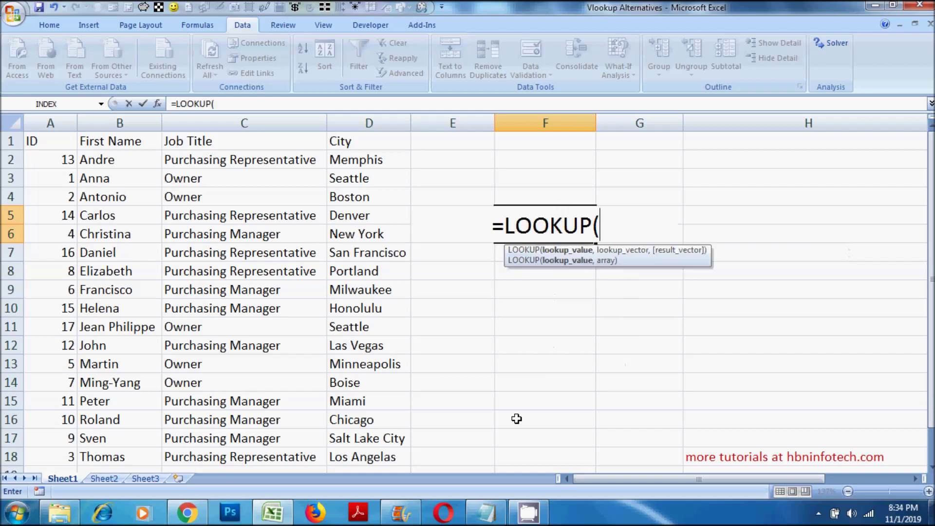
pyautogui.click(97, 404)
pyautogui.write(',')
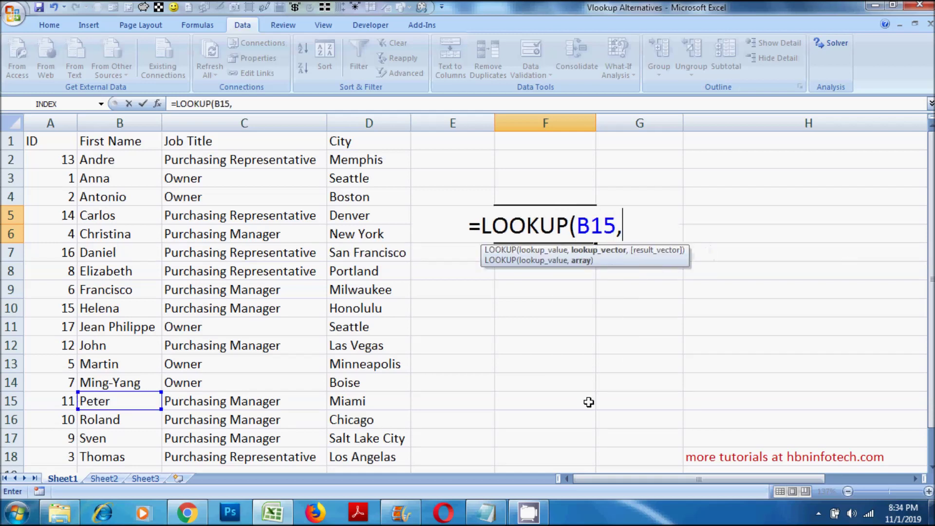
pyautogui.moveTo(134, 141); pyautogui.dragTo(357, 453)
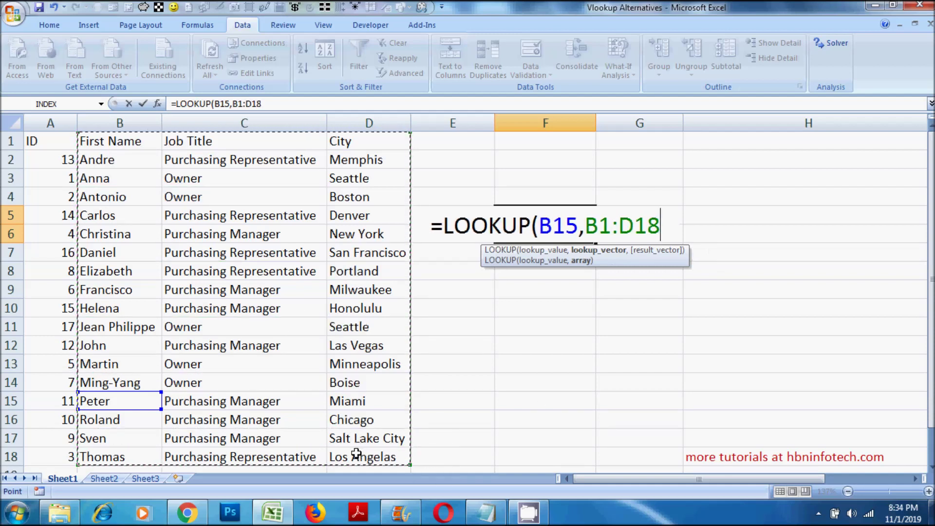
pyautogui.click(548, 226)
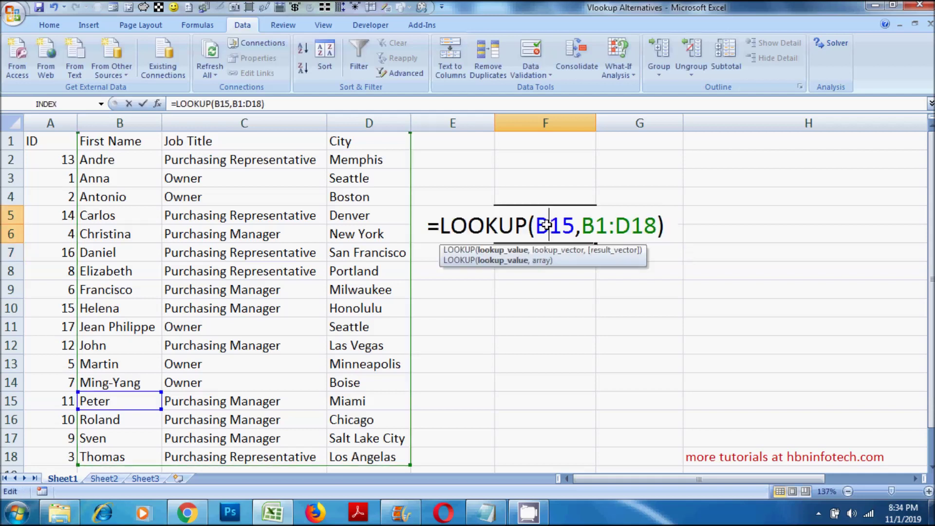
pyautogui.click(673, 224)
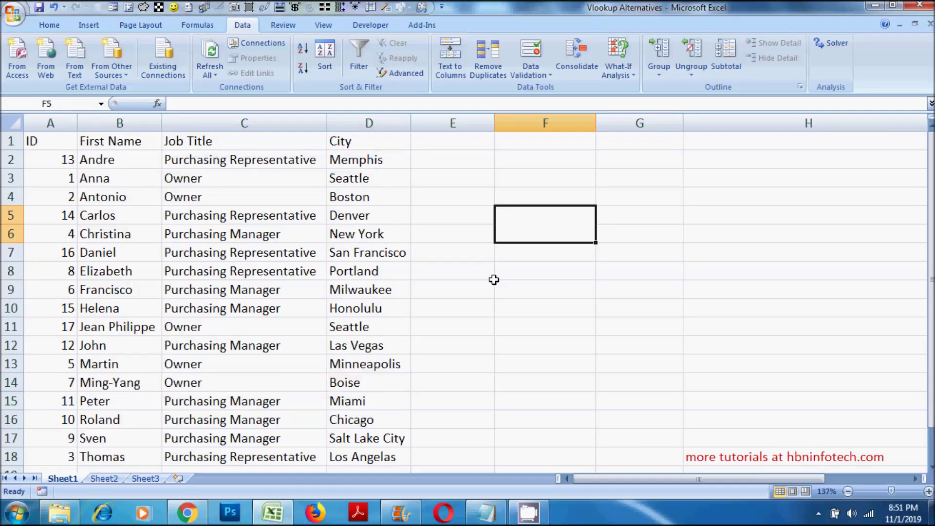
# - Enter =LOOKUP(B15,B1:B18,D1:D18) in F5 to return Miami, then reopen it
pyautogui.write('=lo')
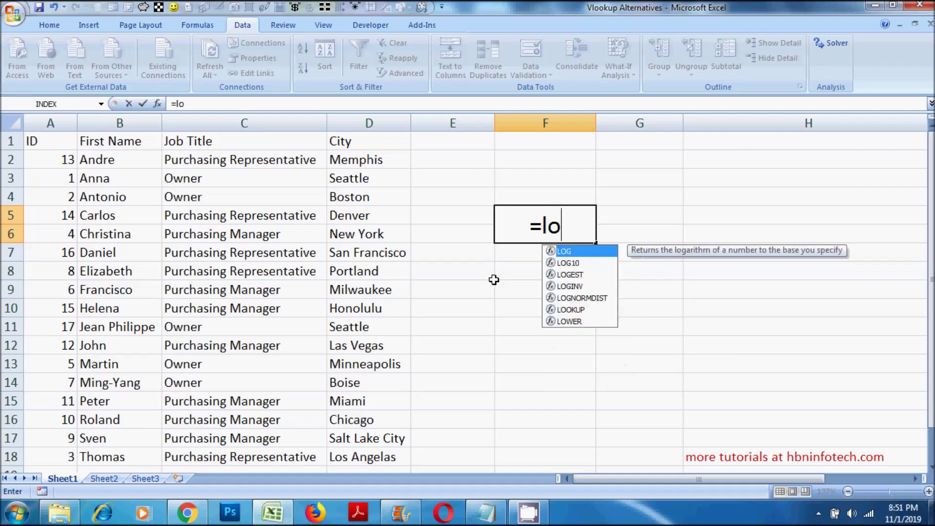
pyautogui.write('o')
pyautogui.press('Tab')
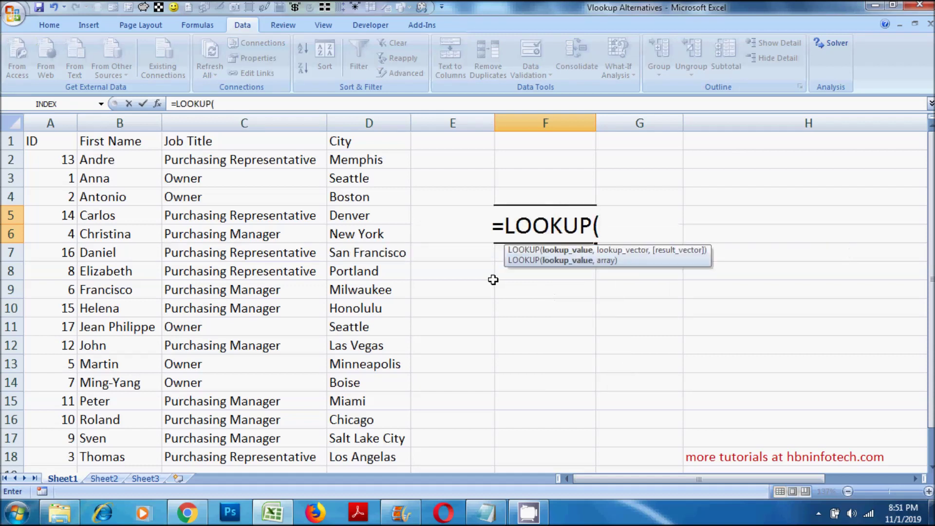
pyautogui.click(93, 398)
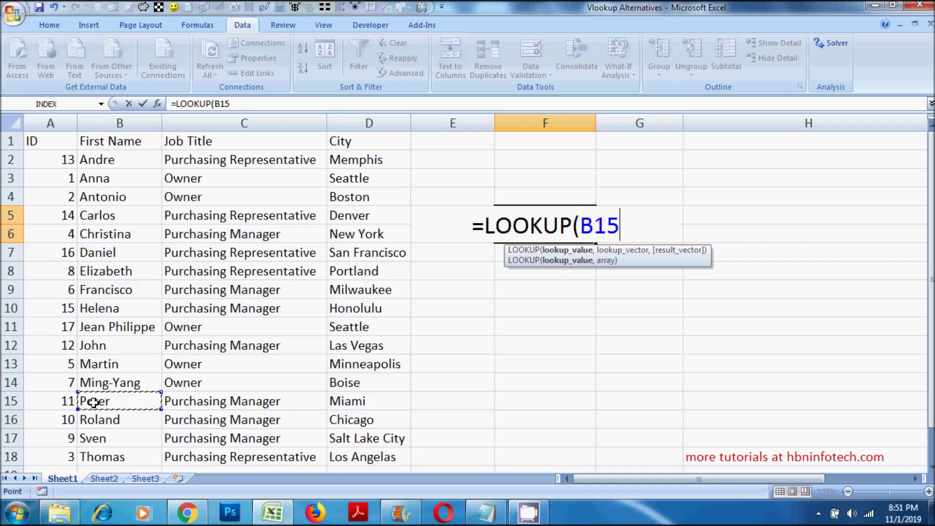
pyautogui.write(',')
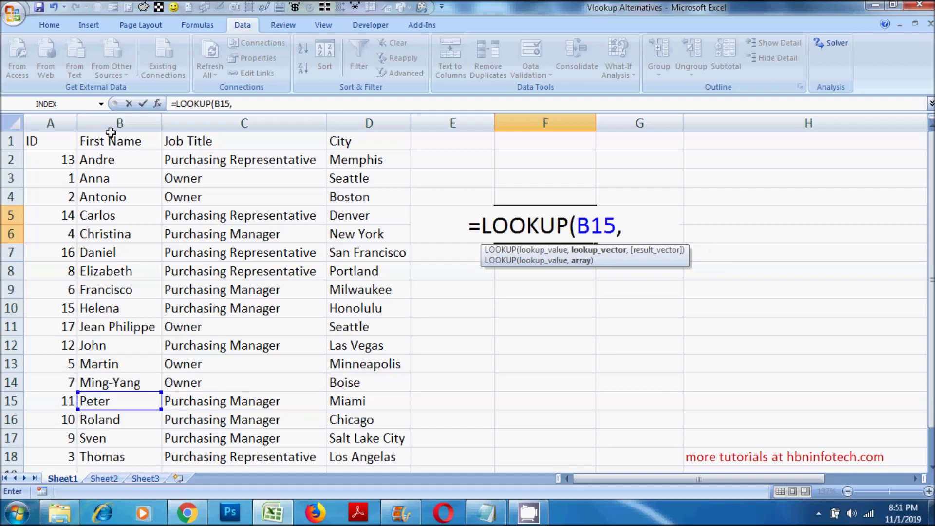
pyautogui.moveTo(111, 134); pyautogui.dragTo(111, 457)
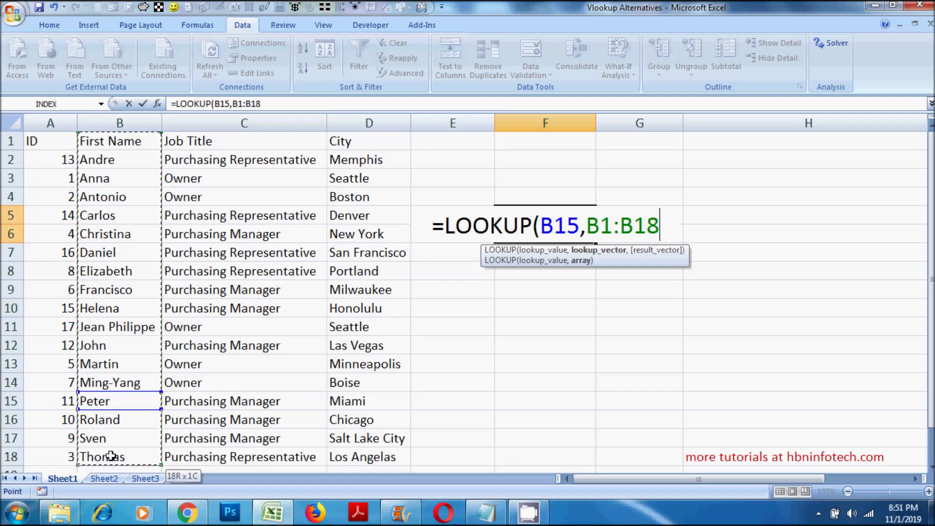
pyautogui.write(',')
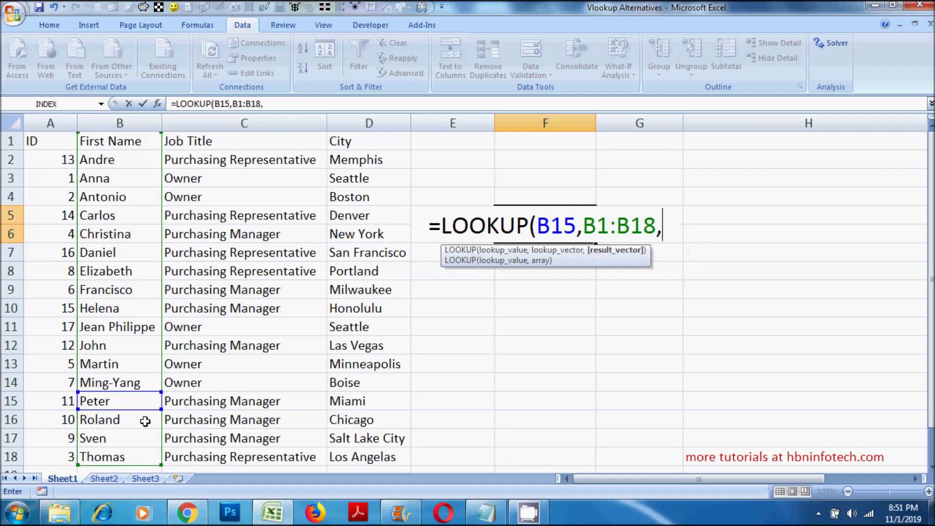
pyautogui.moveTo(361, 142); pyautogui.dragTo(385, 453)
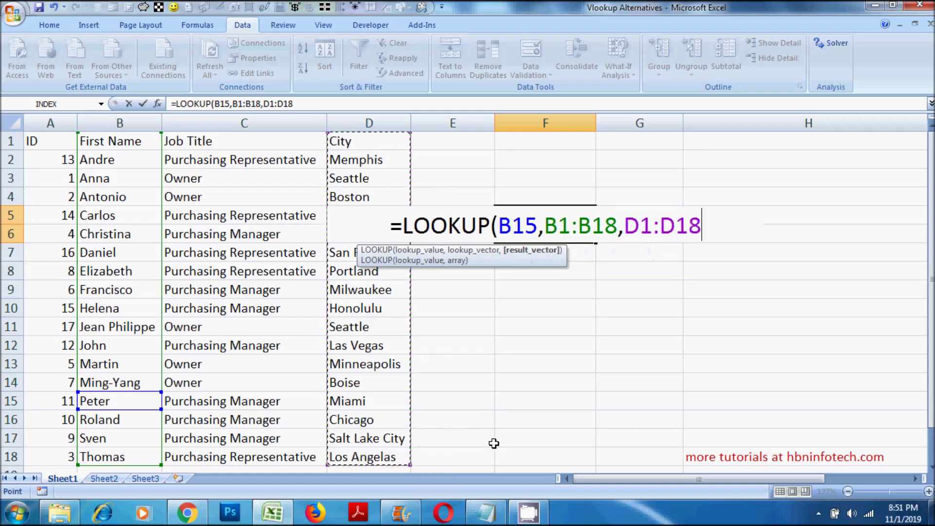
pyautogui.write(')')
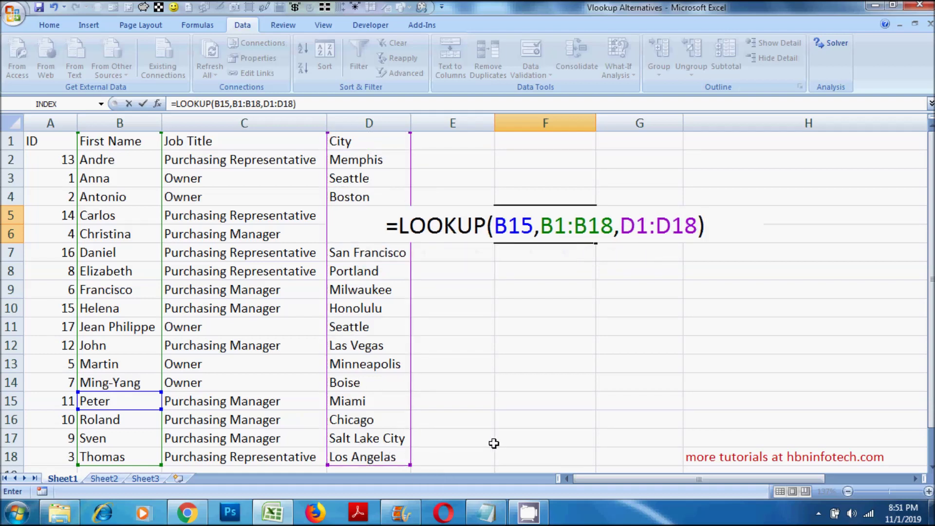
pyautogui.press('Return')
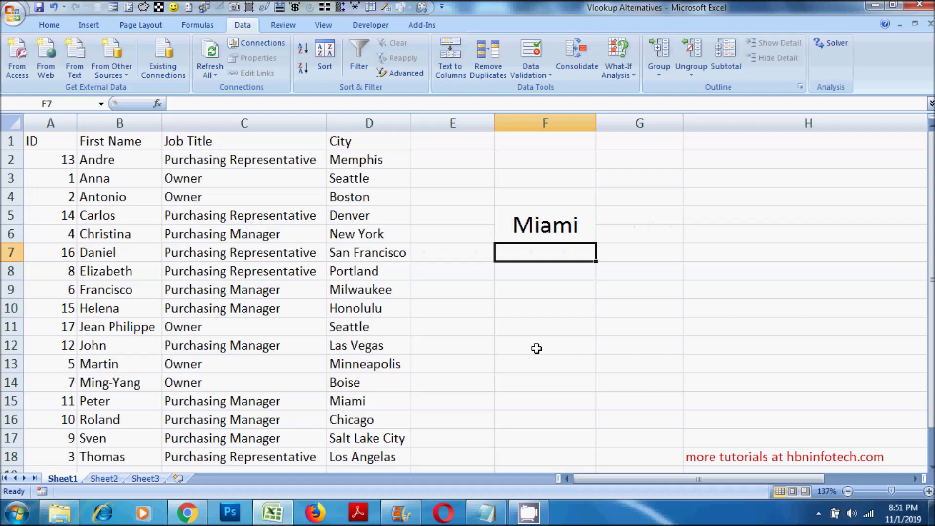
pyautogui.doubleClick(564, 228)
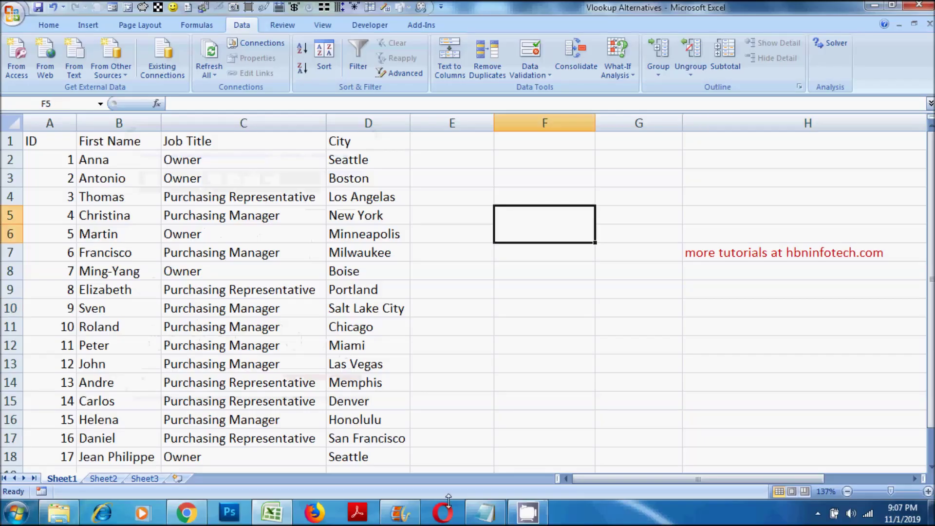
# - Enter =OFFSET(B1,11,2) in F5 to return Miami and reopen the formula
pyautogui.write('=off')
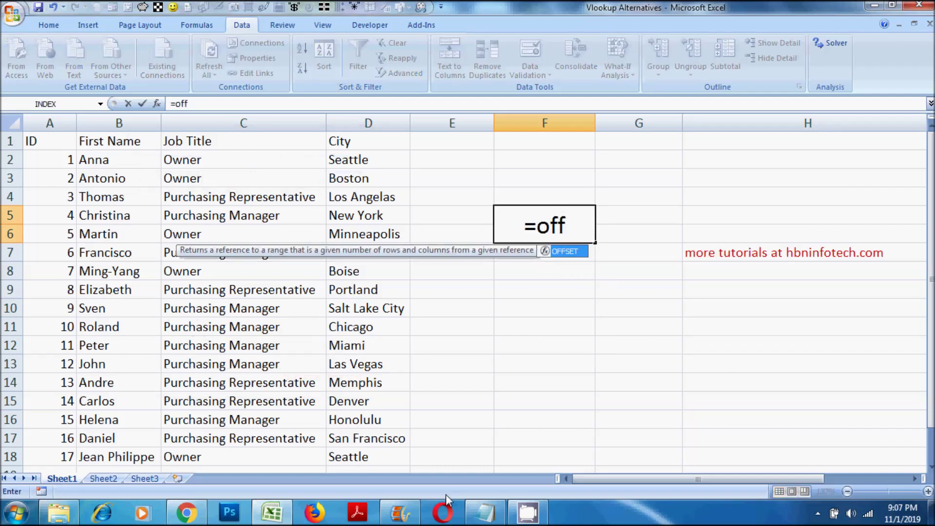
pyautogui.press('Tab')
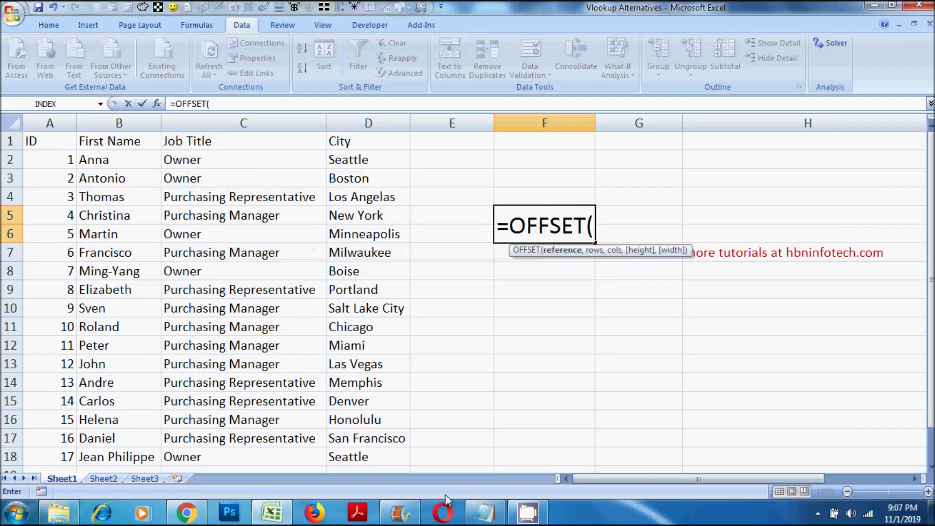
pyautogui.click(108, 143)
pyautogui.write(',')
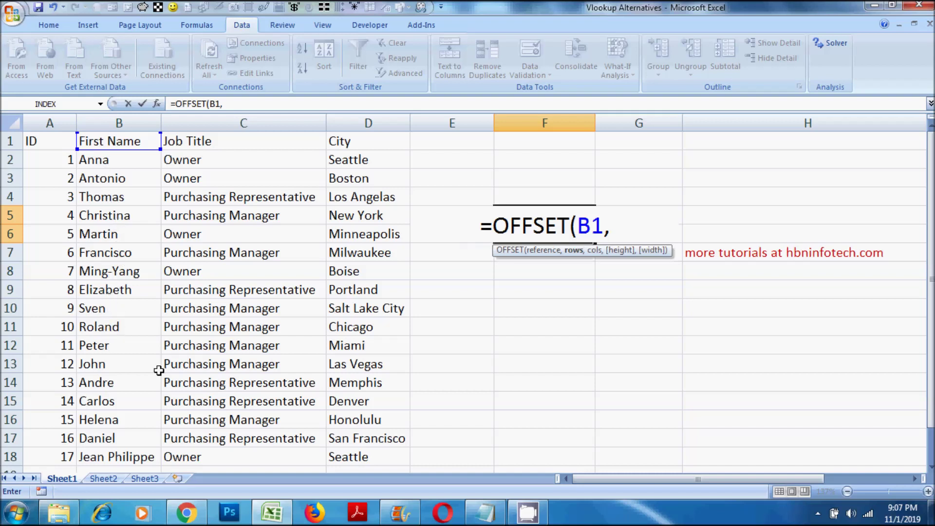
pyautogui.write('11')
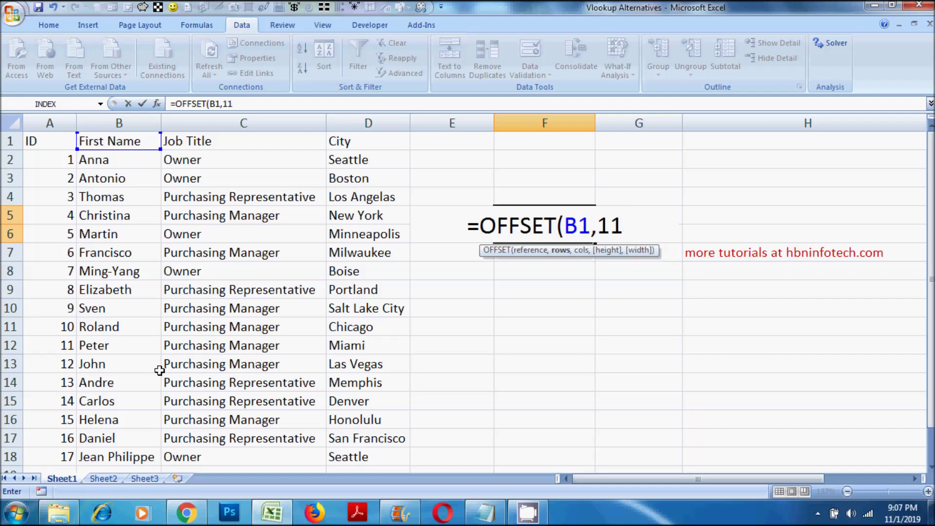
pyautogui.write(',')
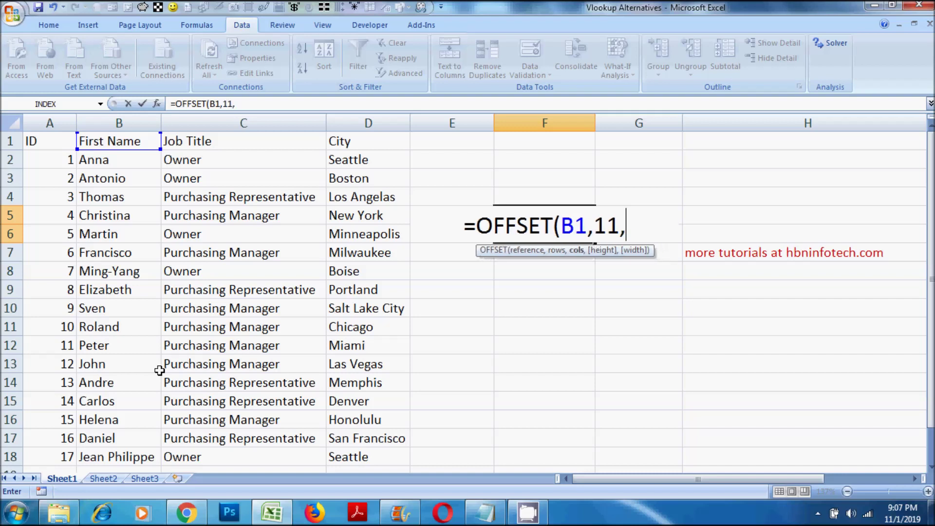
pyautogui.write('2)')
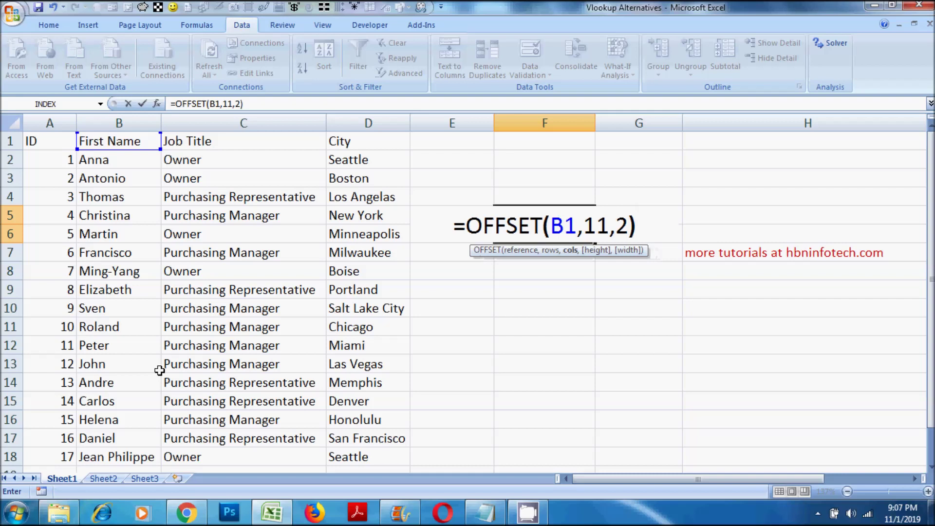
pyautogui.press('Return')
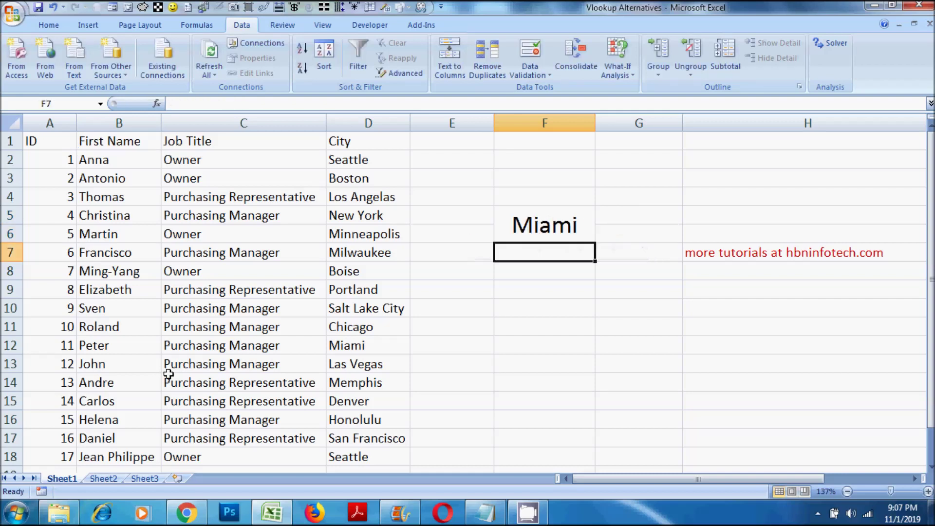
pyautogui.click(523, 227)
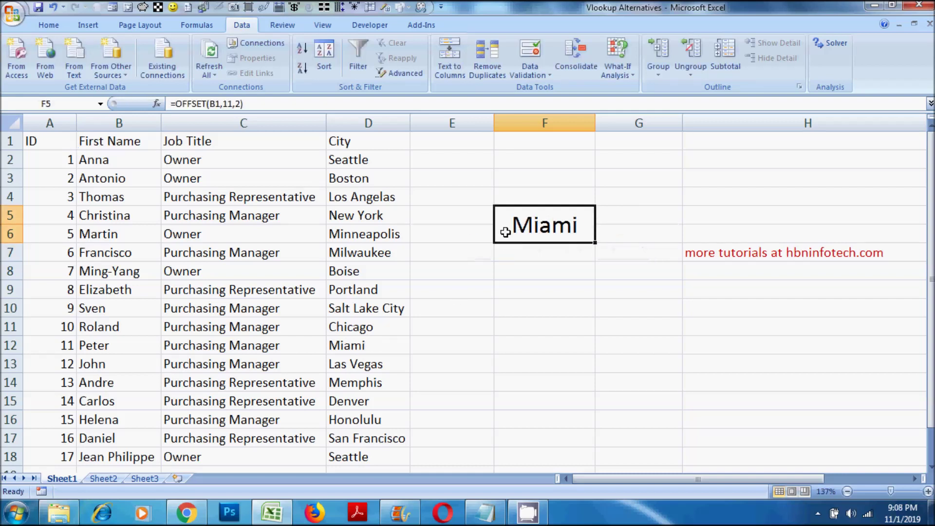
pyautogui.doubleClick(546, 235)
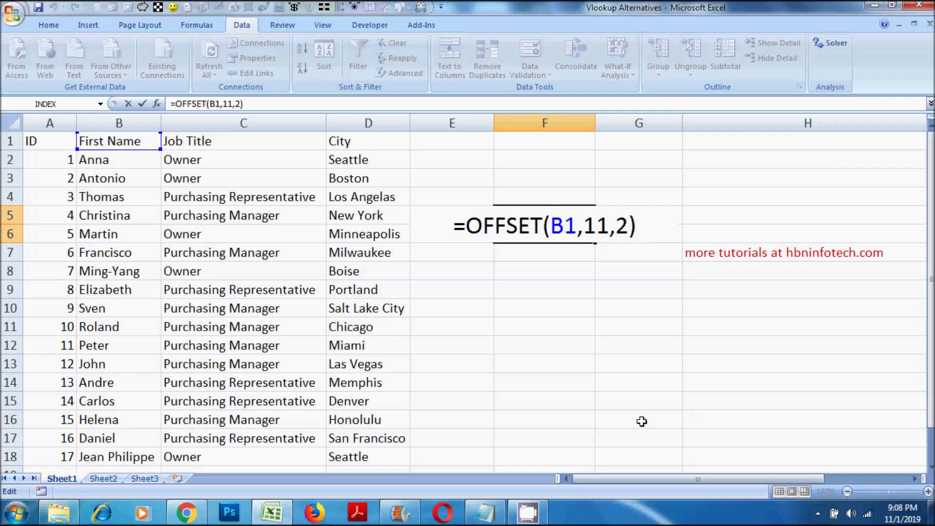